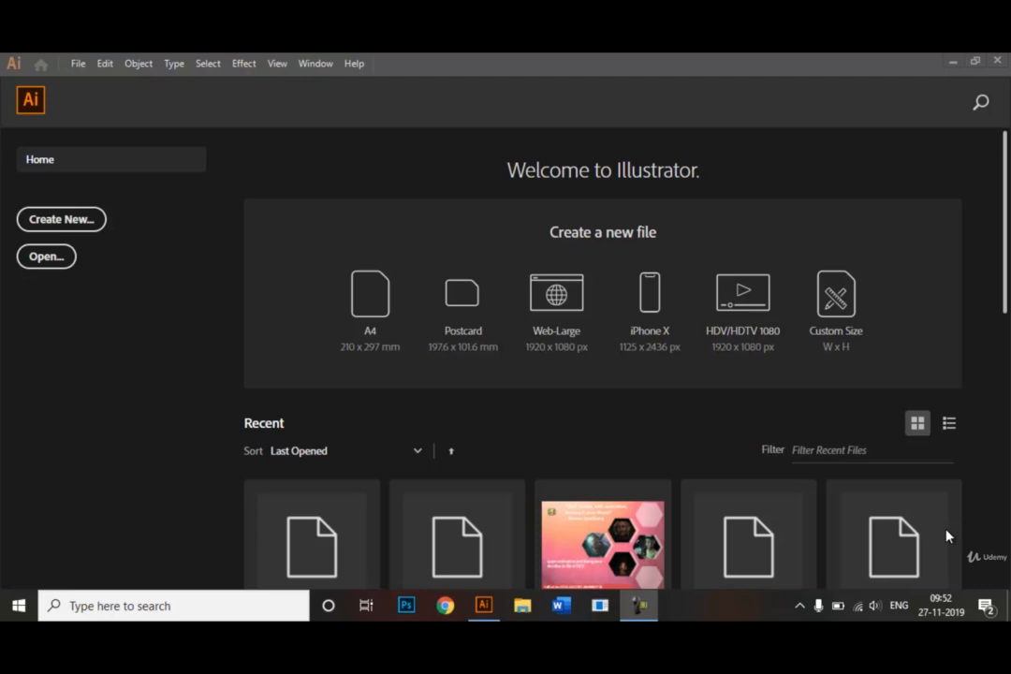
# Create a one-artboard portrait A4 document, 21 x 29.7 cm, named "Alignment and Text Tool".
pyautogui.click(62, 249)
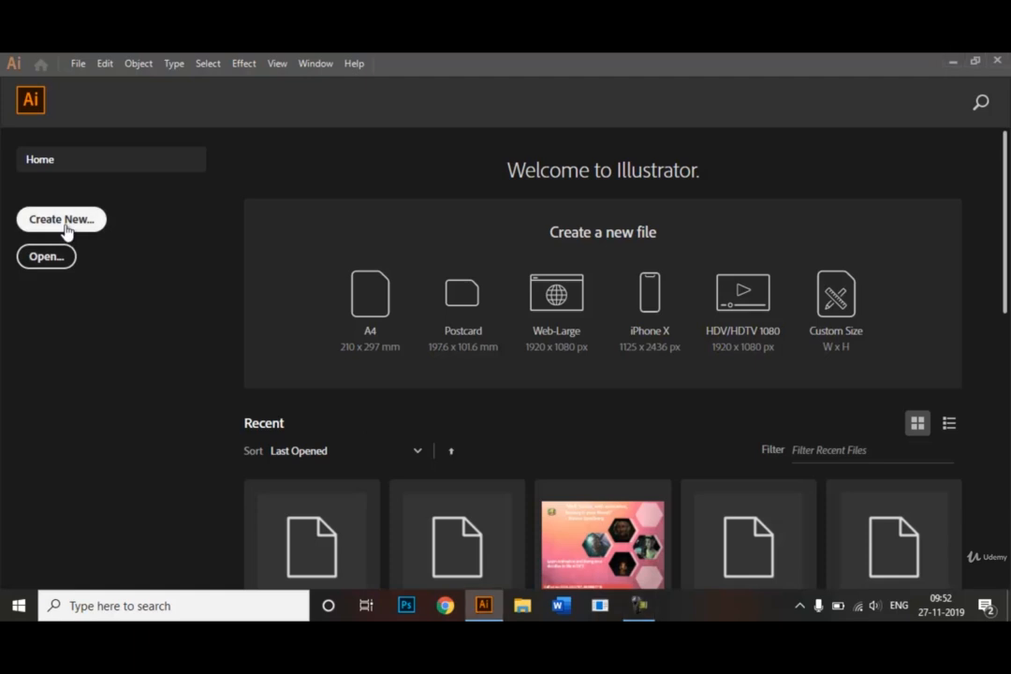
pyautogui.click(65, 224)
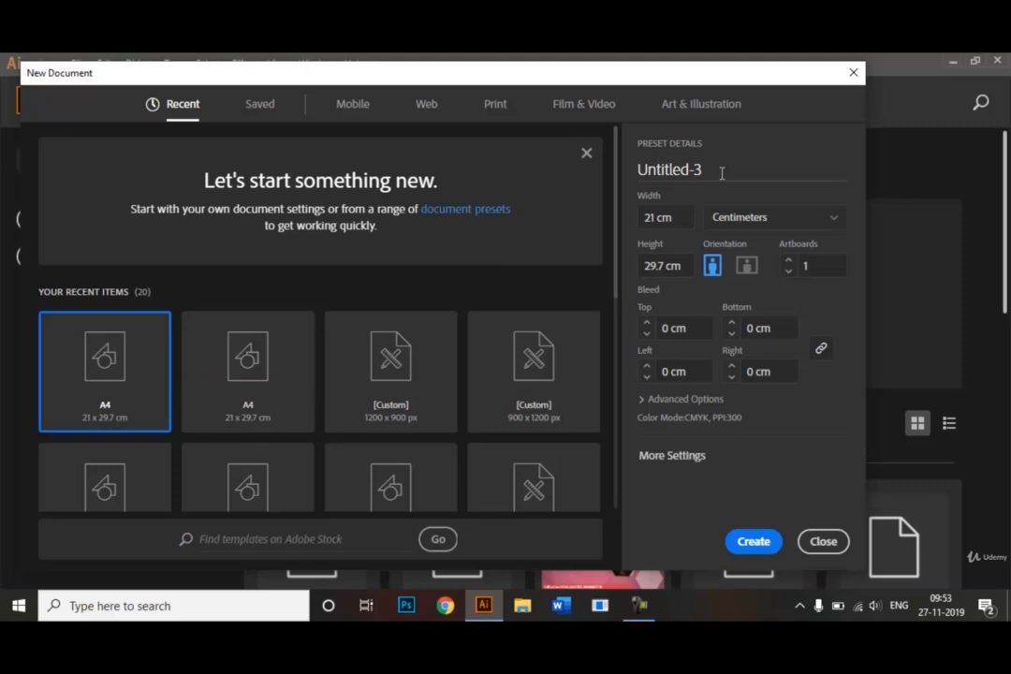
pyautogui.moveTo(722, 173); pyautogui.dragTo(633, 179)
pyautogui.press('BackSpace')
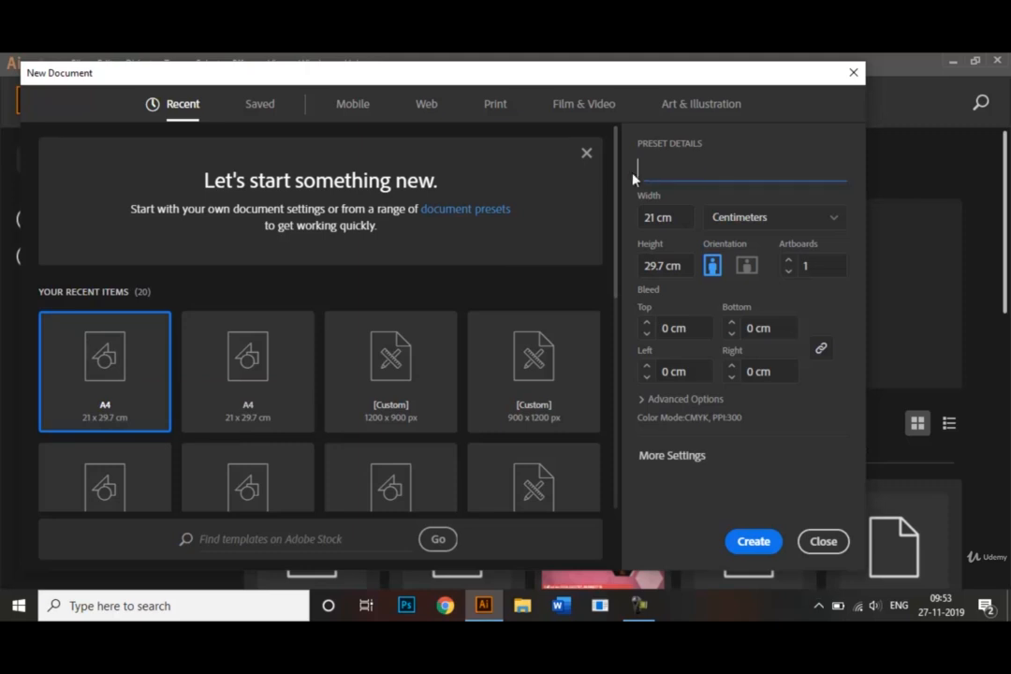
pyautogui.write('Alignment and ')
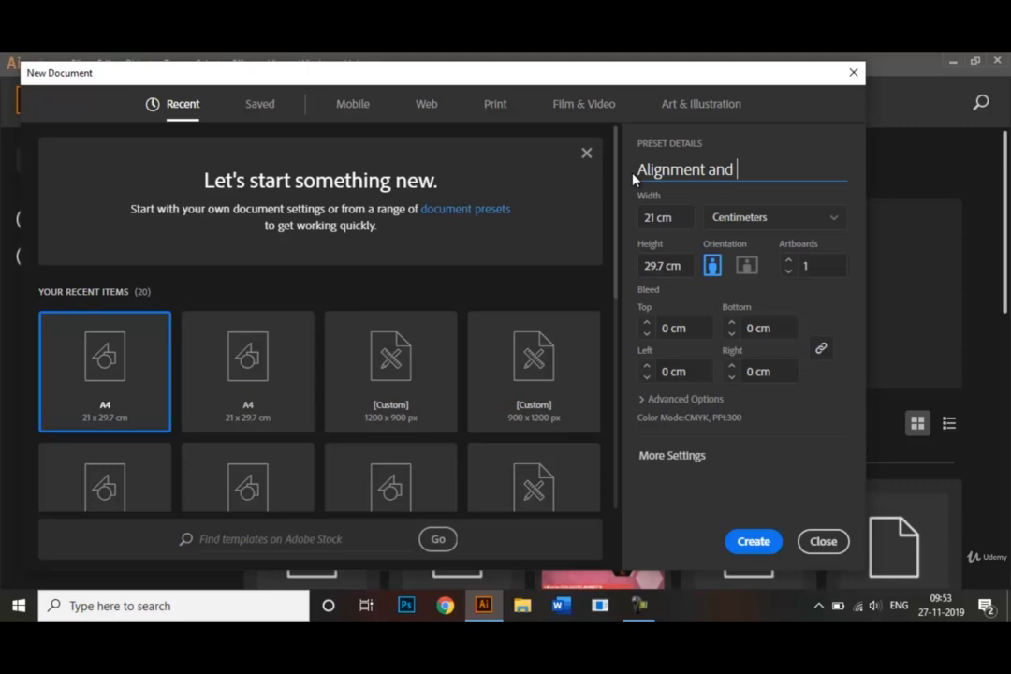
pyautogui.write('Text Tool')
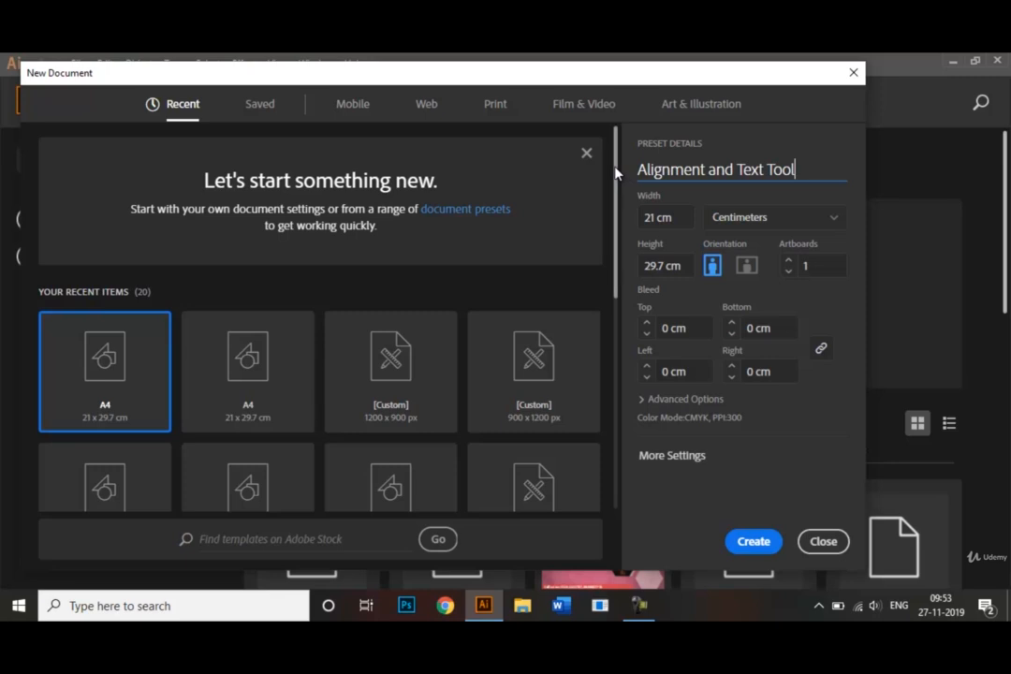
pyautogui.moveTo(615, 171); pyautogui.dragTo(628, 248)
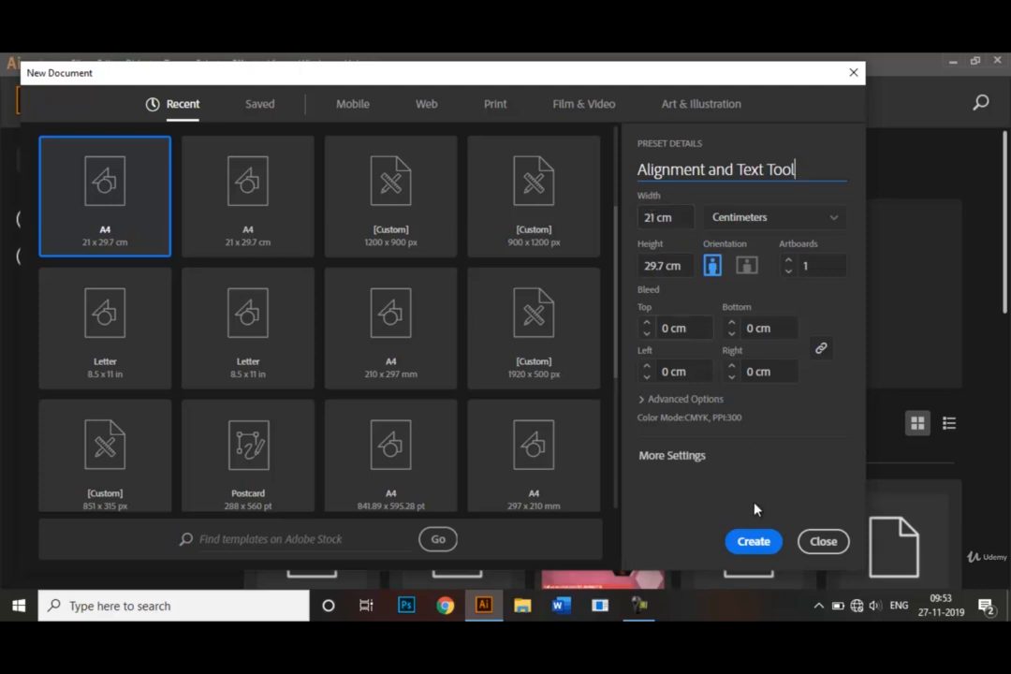
pyautogui.click(769, 556)
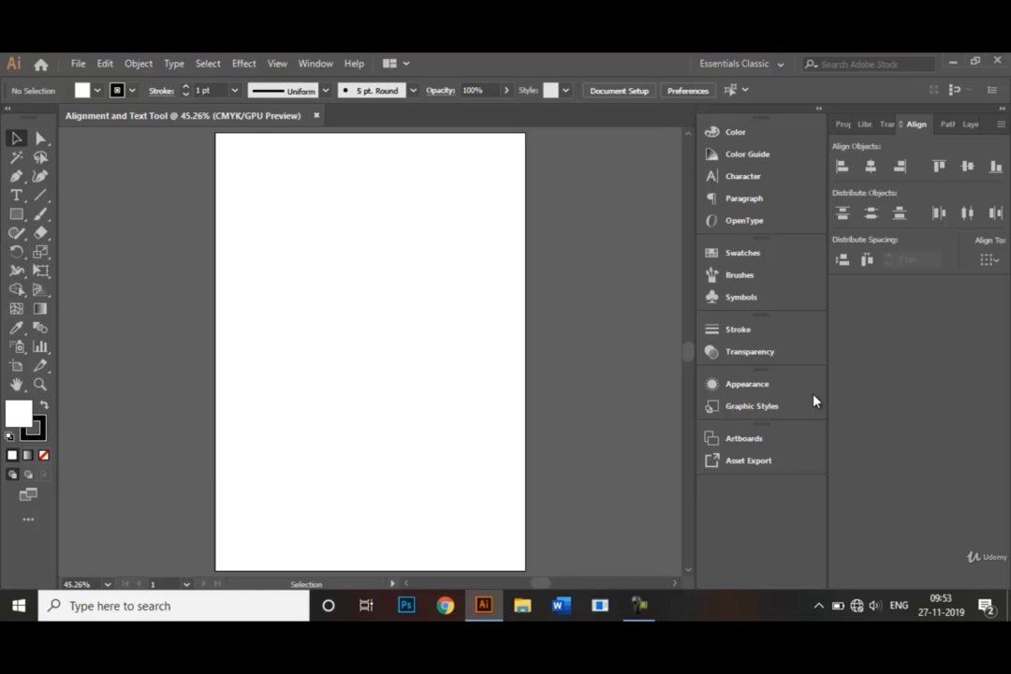
pyautogui.click(761, 67)
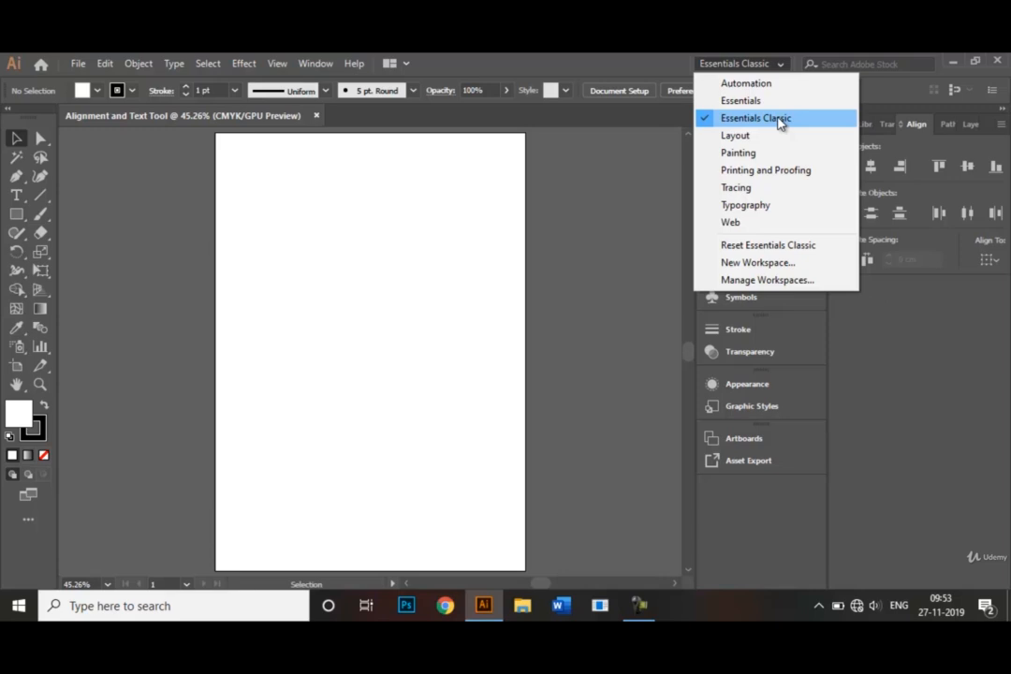
pyautogui.click(781, 66)
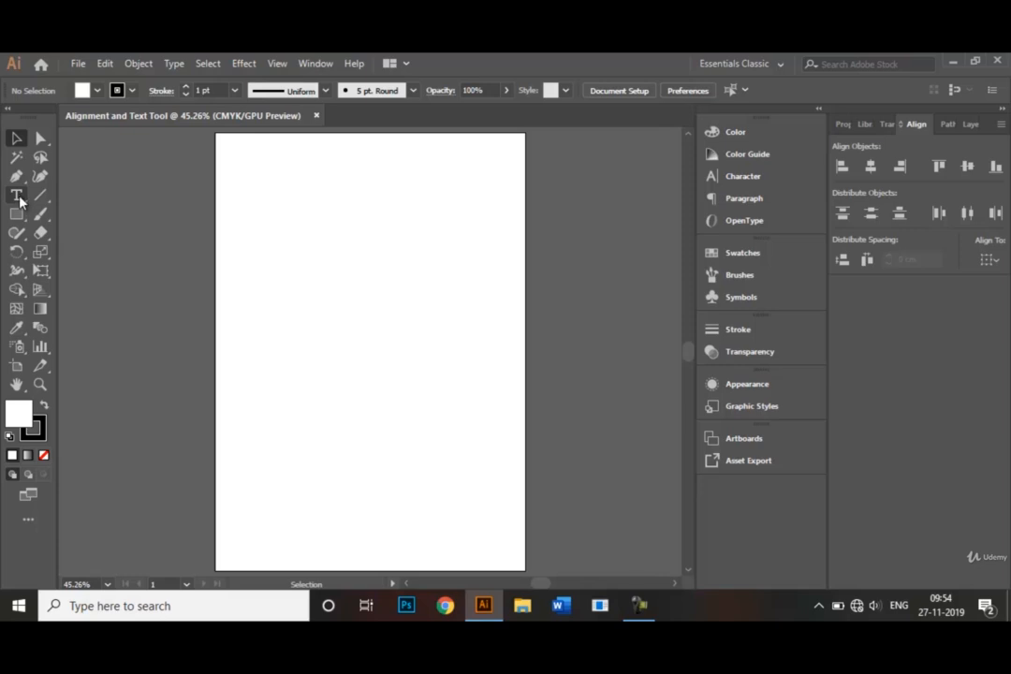
# Draw a wide text frame across the upper part of the page and clear its placeholder text.
pyautogui.click(17, 196)
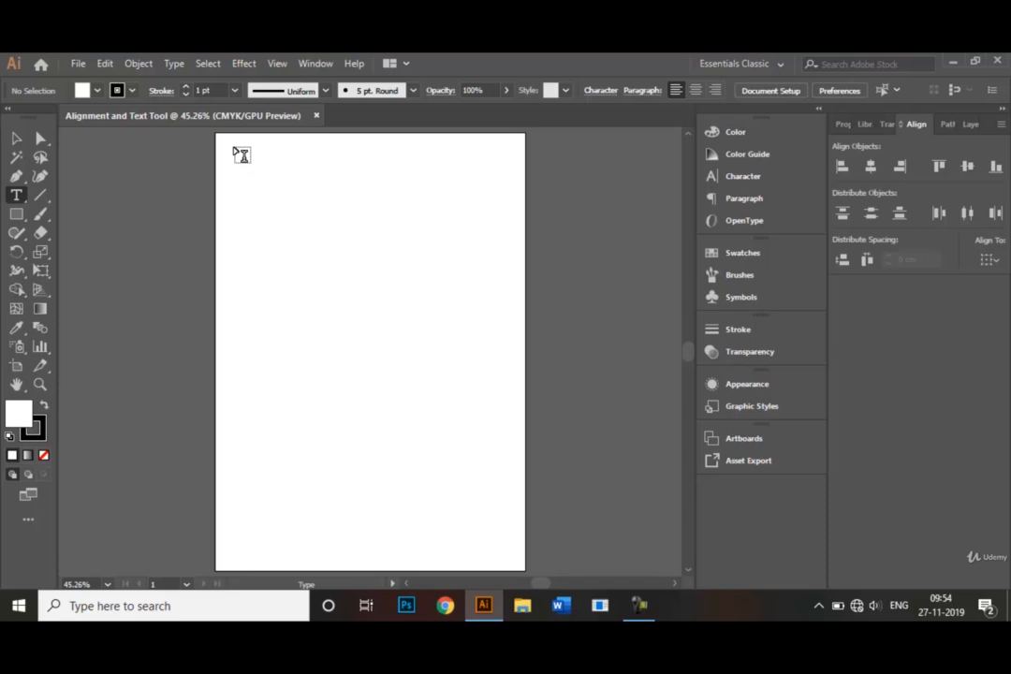
pyautogui.moveTo(234, 148); pyautogui.dragTo(513, 272)
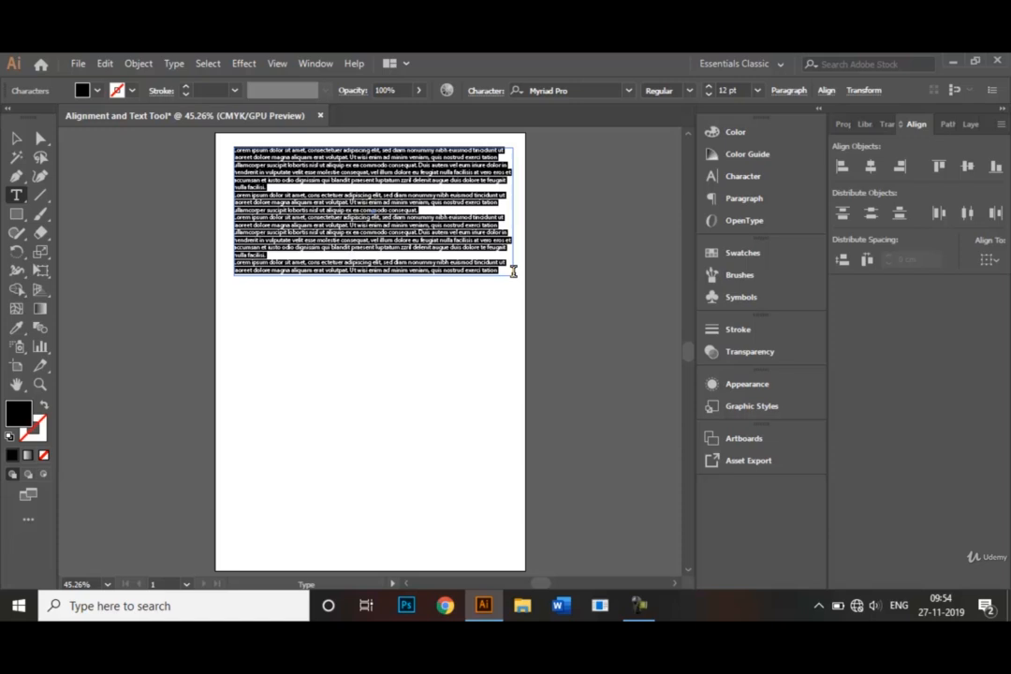
pyautogui.press('BackSpace')
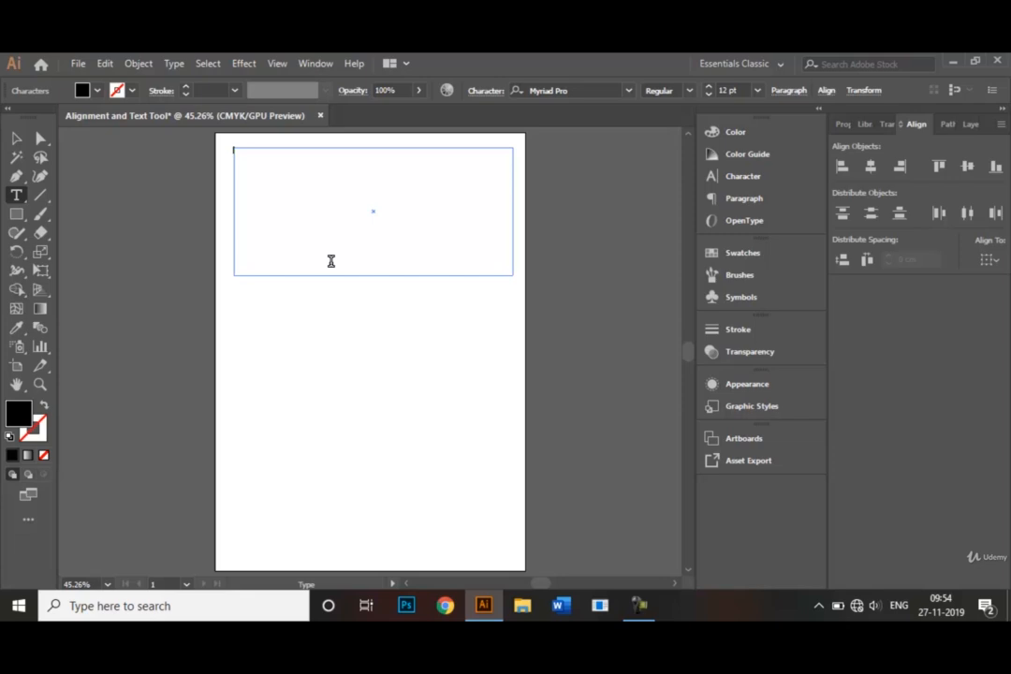
# Enter the heading "HELLO, WELCOME TO MY ARTWORK CATALOGUE" in the text frame.
pyautogui.write('Headd')
pyautogui.press('BackSpace')
pyautogui.press('BackSpace')
pyautogui.press('BackSpace')
pyautogui.press('BackSpace')
pyautogui.press('BackSpace')
pyautogui.write('Header')
pyautogui.write('W')
pyautogui.press('BackSpace')
pyautogui.press('BackSpace')
pyautogui.press('BackSpace')
pyautogui.write('O, WELCOME TO MY')
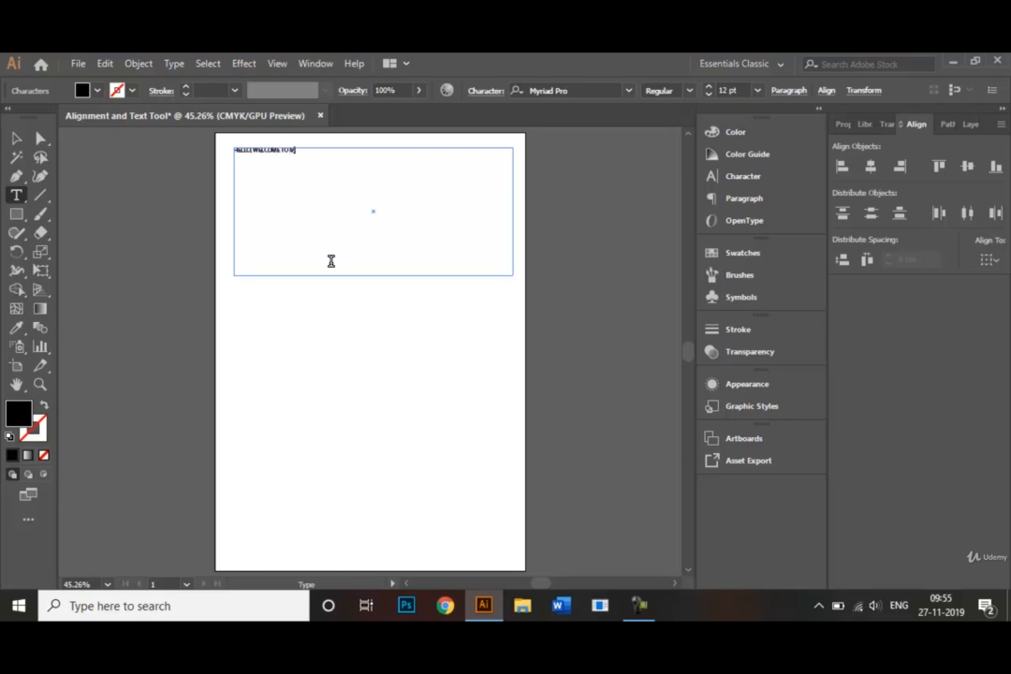
pyautogui.write(' ARTWORK')
pyautogui.write(' C')
pyautogui.write('LASS')
pyautogui.write('OGUE')
# Format the whole heading in Myriad Pro at 48 pt with the Semibold Italic style.
pyautogui.moveTo(371, 150); pyautogui.dragTo(232, 150)
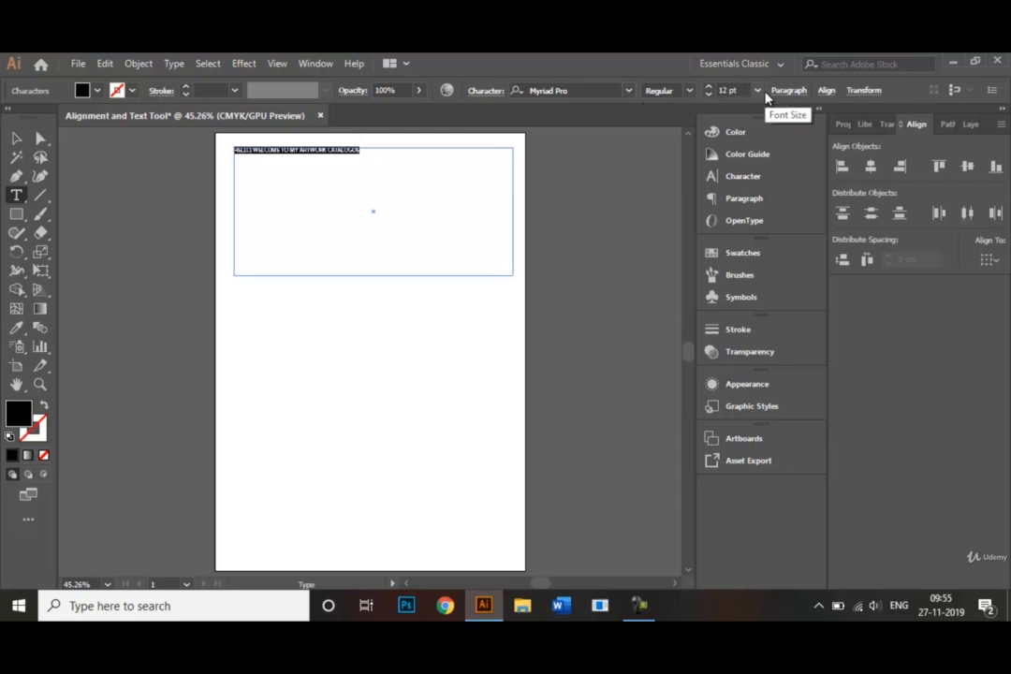
pyautogui.click(760, 92)
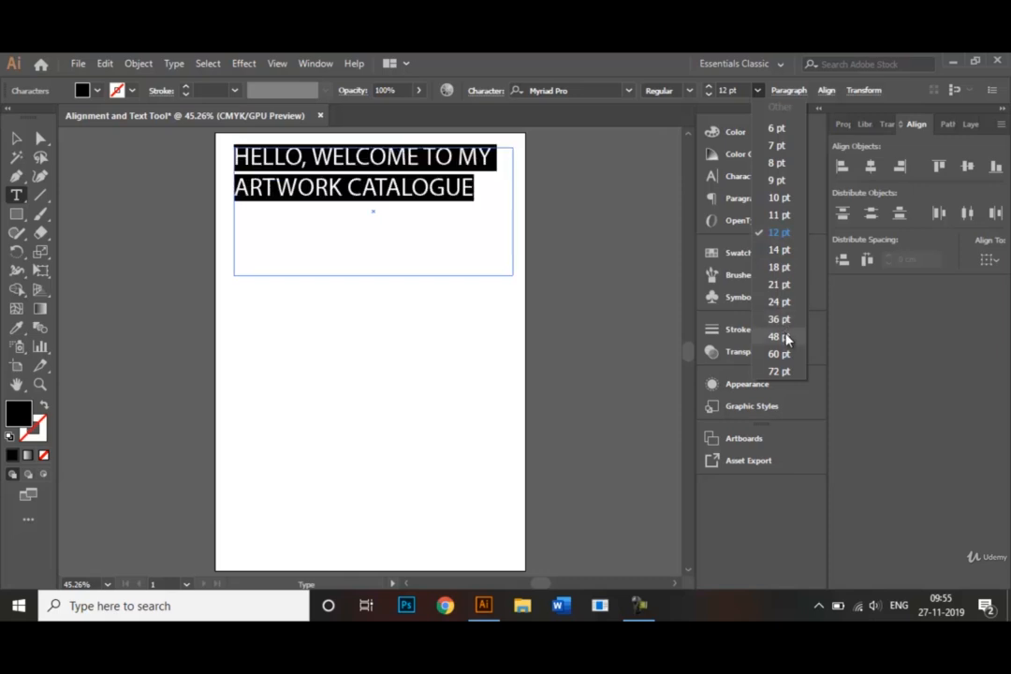
pyautogui.click(786, 339)
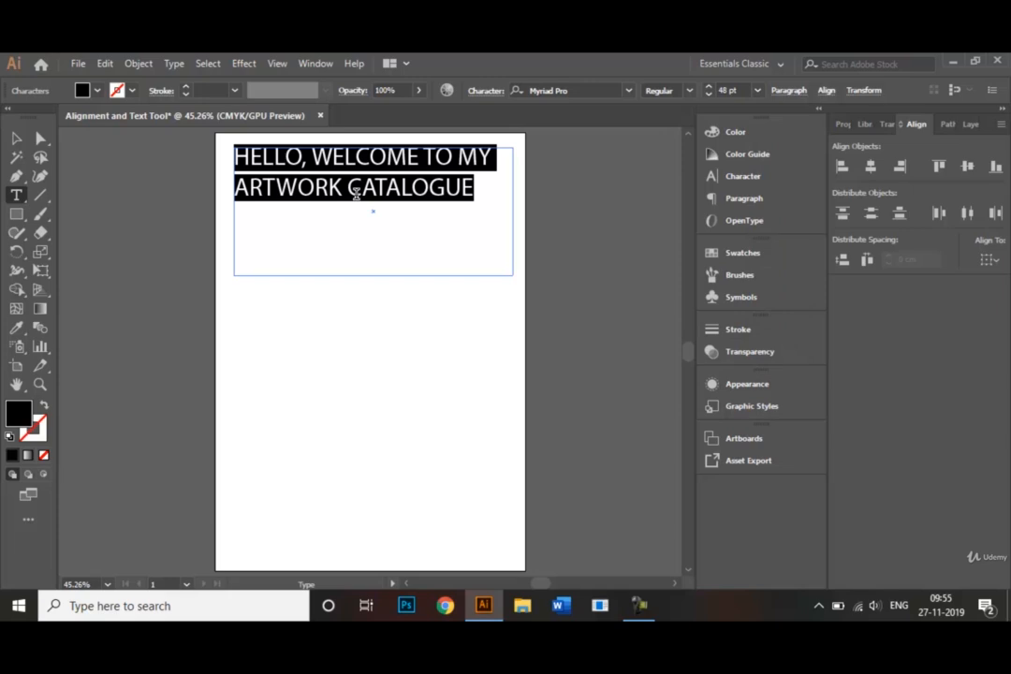
pyautogui.click(690, 91)
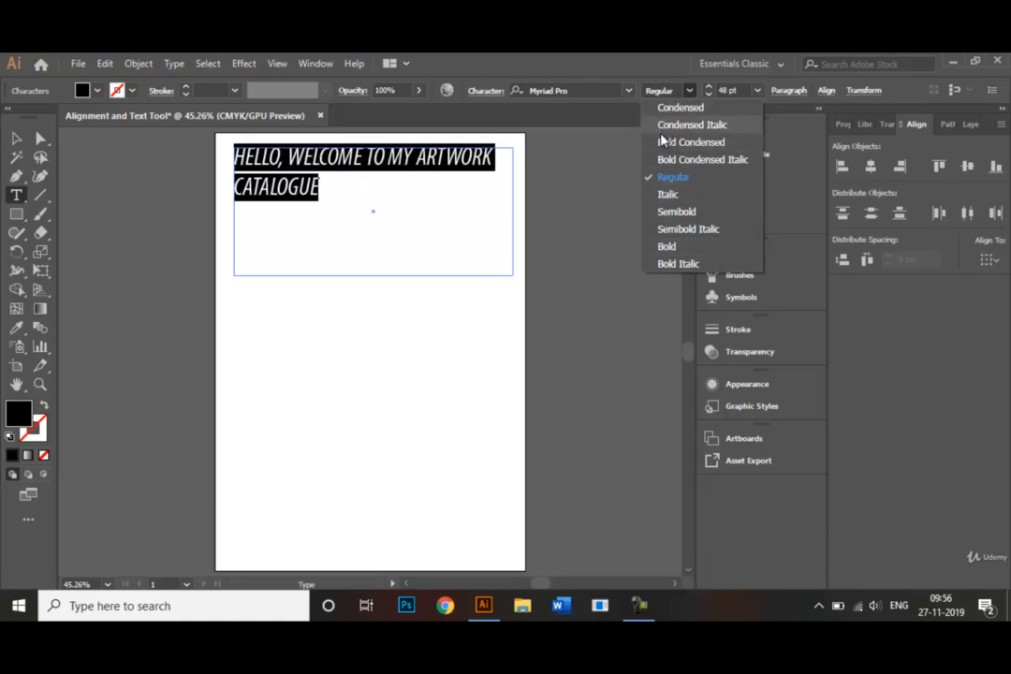
pyautogui.click(697, 230)
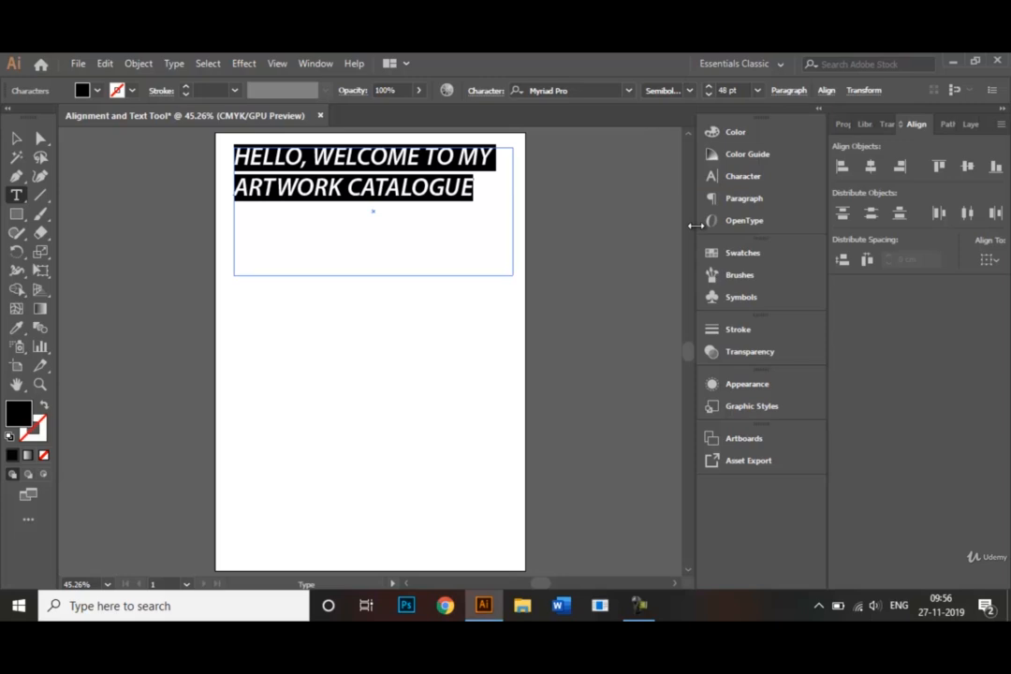
# Shorten the heading's text frame from below so that it fits closely around the two lines.
pyautogui.click(24, 139)
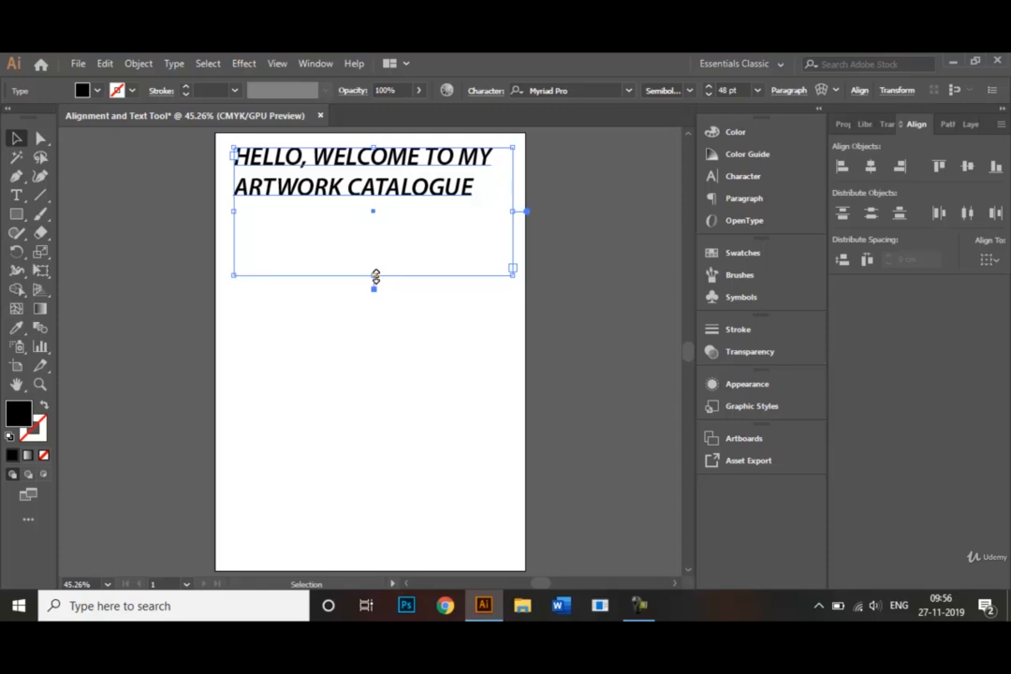
pyautogui.moveTo(376, 276); pyautogui.dragTo(367, 205)
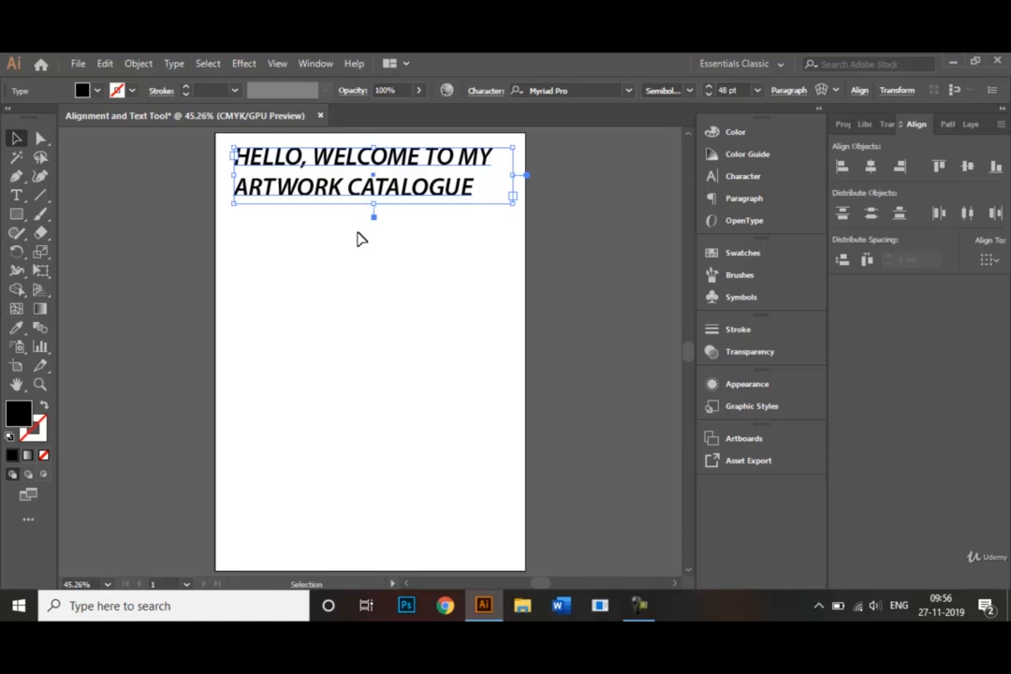
pyautogui.click(359, 238)
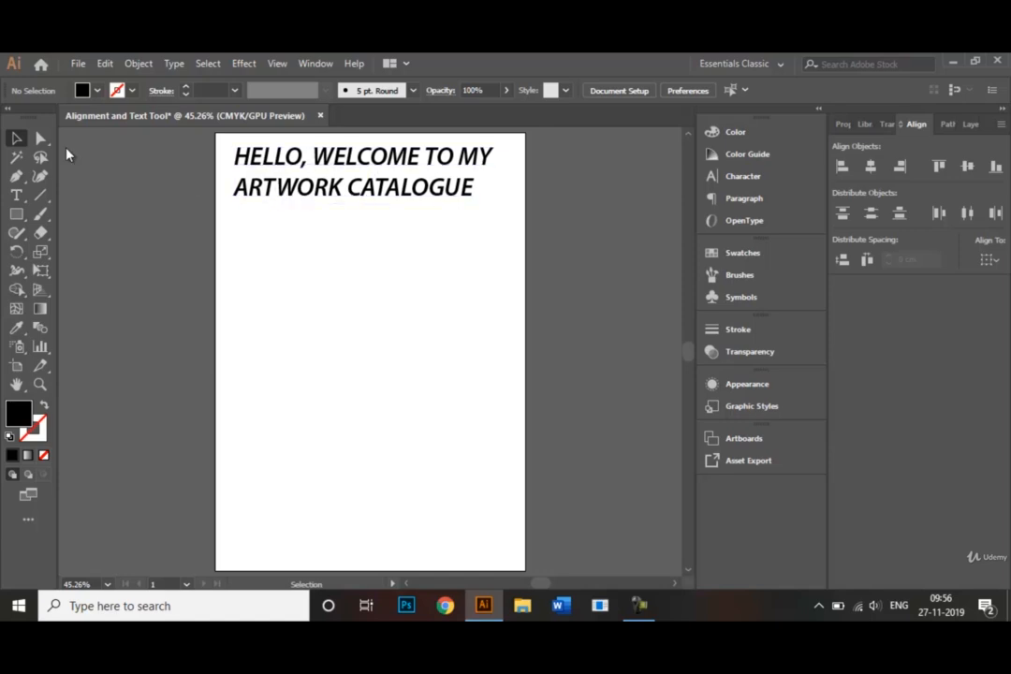
# Centre-align the heading paragraph within its text frame and deselect it.
pyautogui.click(323, 185)
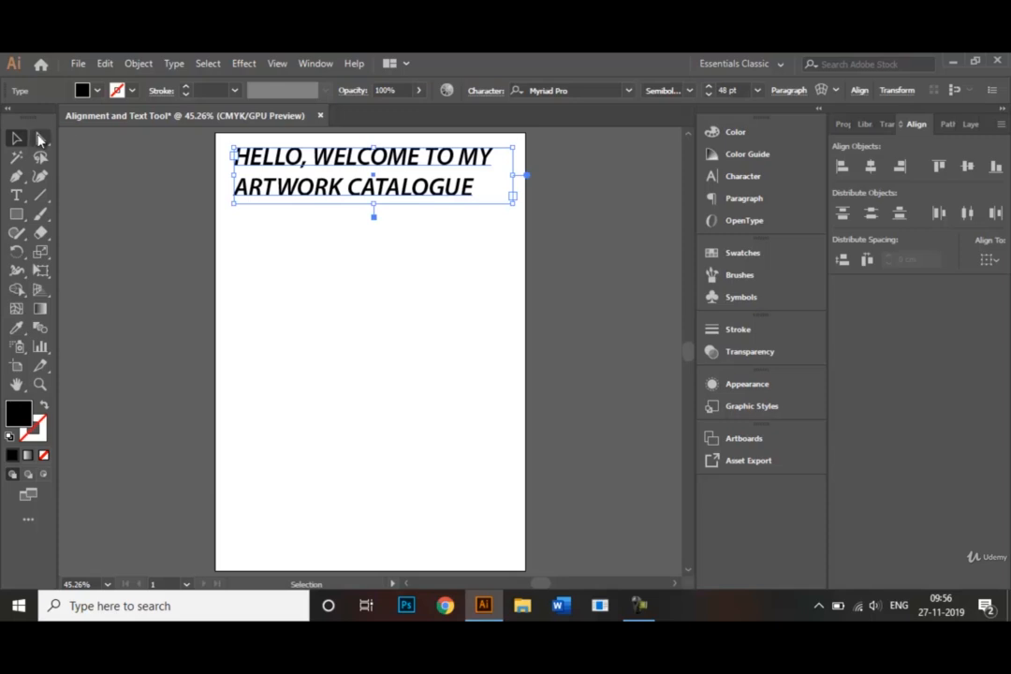
pyautogui.click(40, 141)
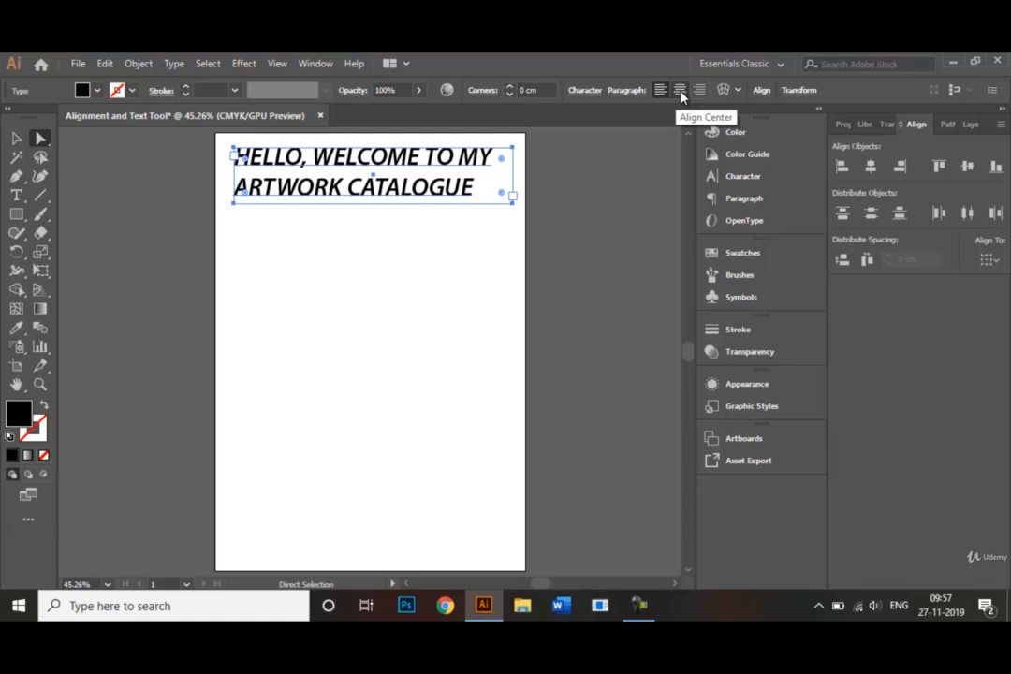
pyautogui.click(681, 90)
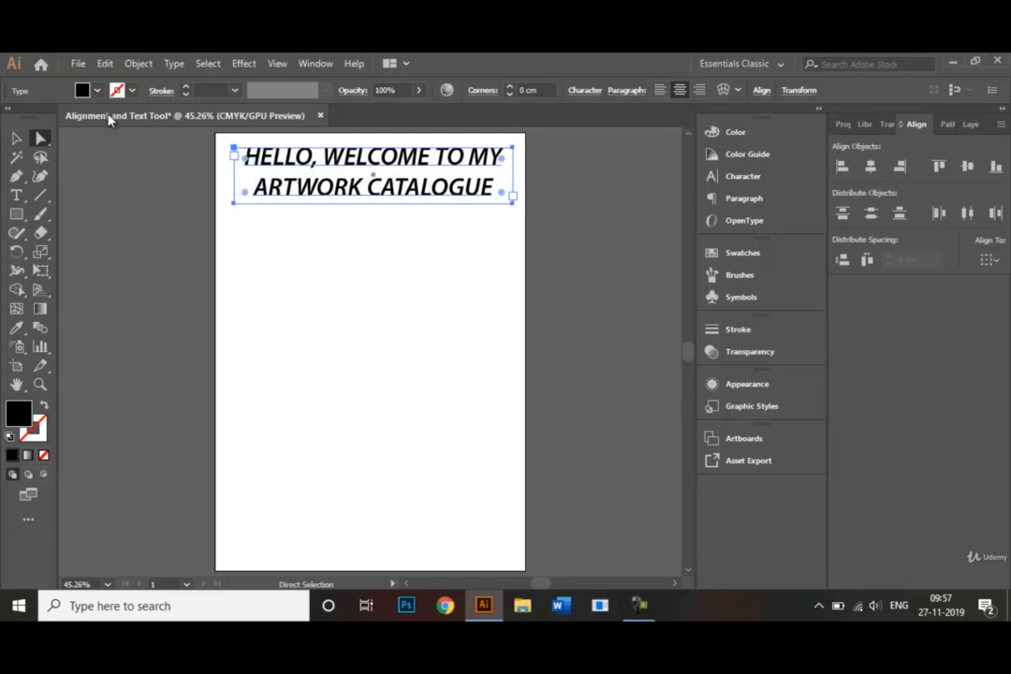
pyautogui.click(17, 139)
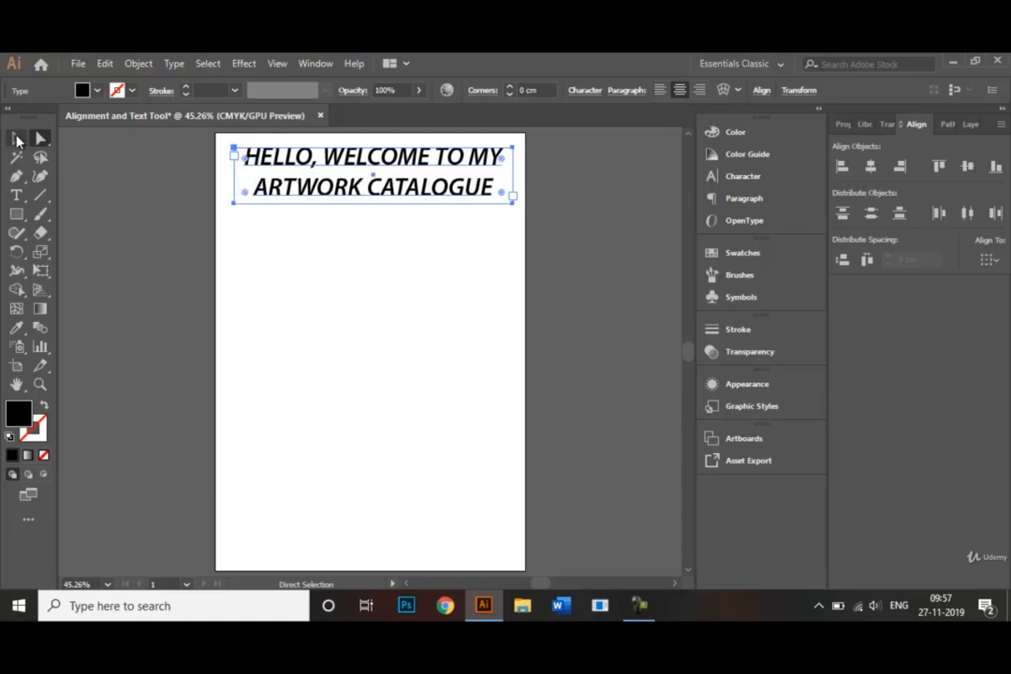
pyautogui.click(309, 255)
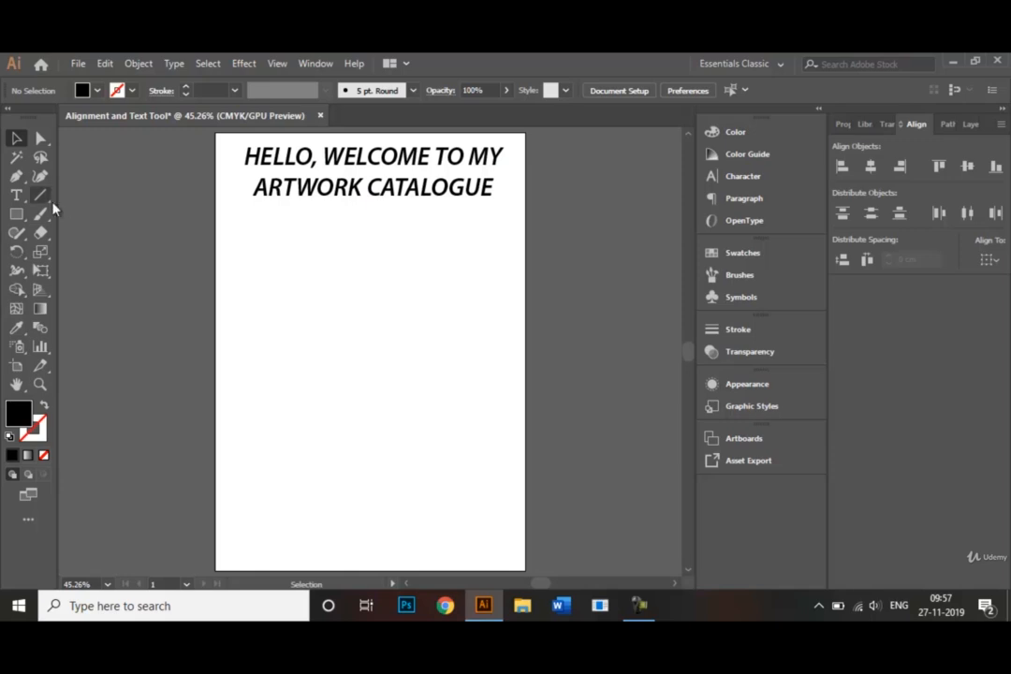
# Draw a tall rectangle with no fill and a 1 pt black stroke below the heading, in the page's left half.
pyautogui.click(16, 215)
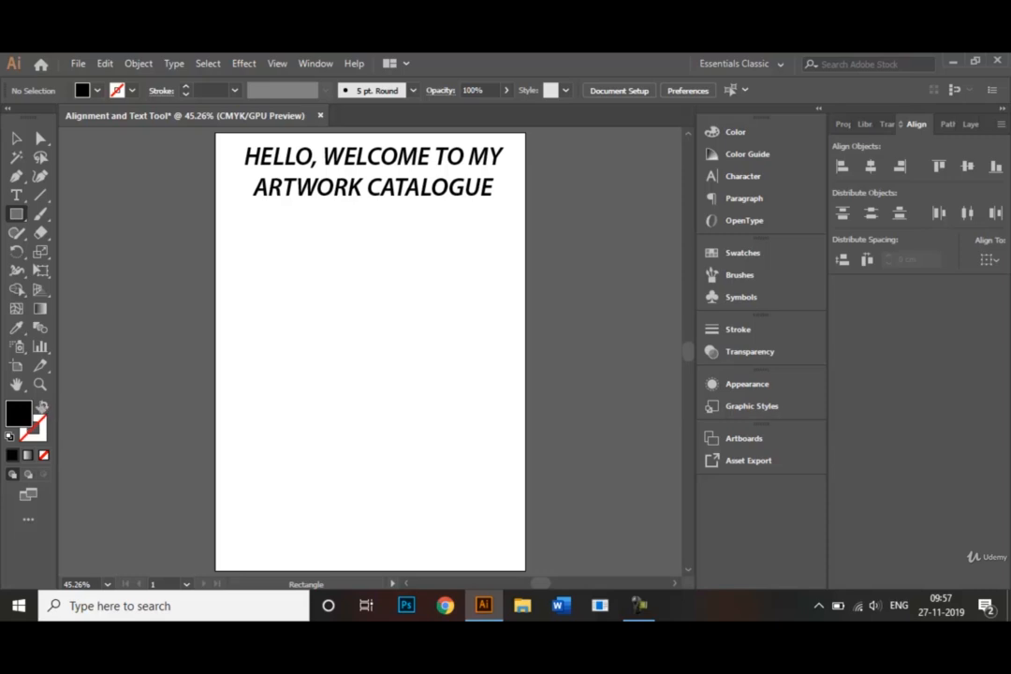
pyautogui.click(41, 408)
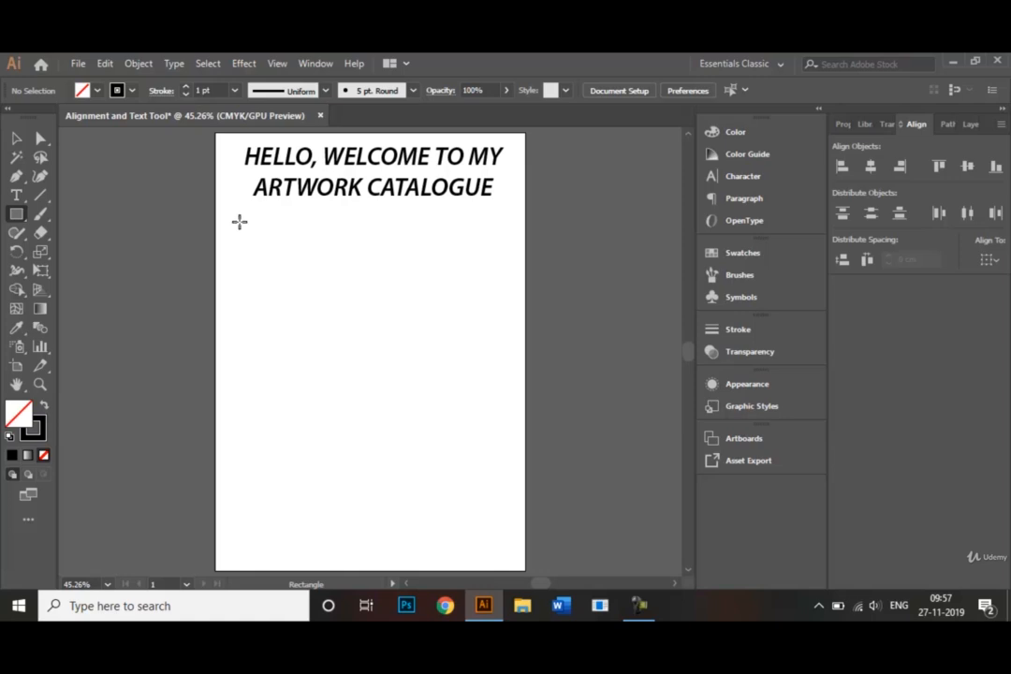
pyautogui.moveTo(239, 219); pyautogui.dragTo(375, 456)
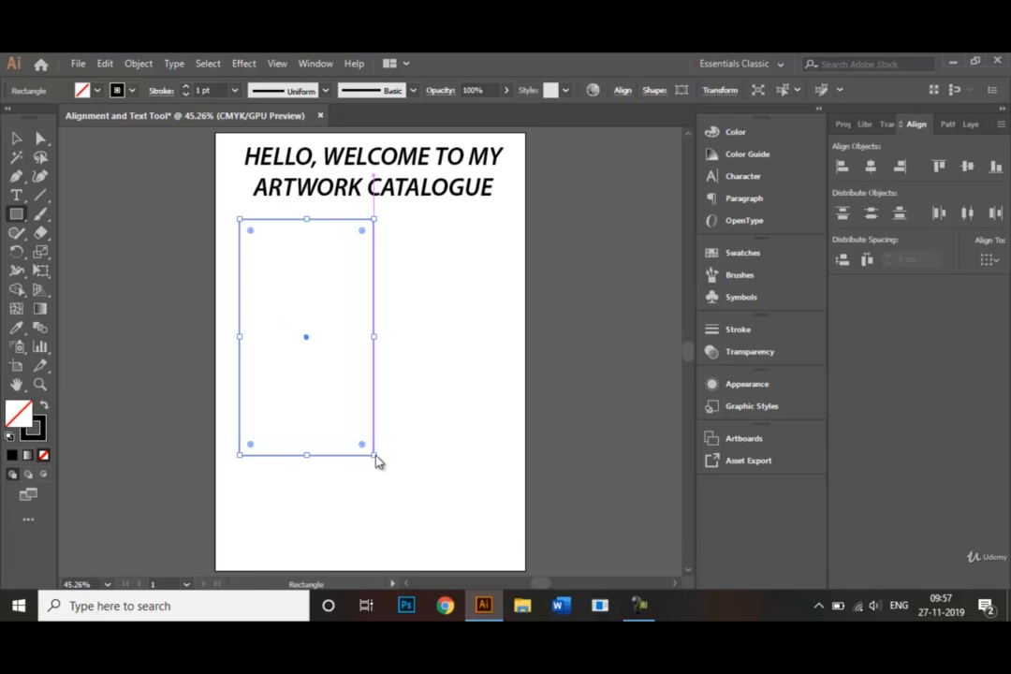
# Draw a text frame about 8 cm wide and 15 cm high just inside the rectangle and clear its placeholder text.
pyautogui.click(14, 198)
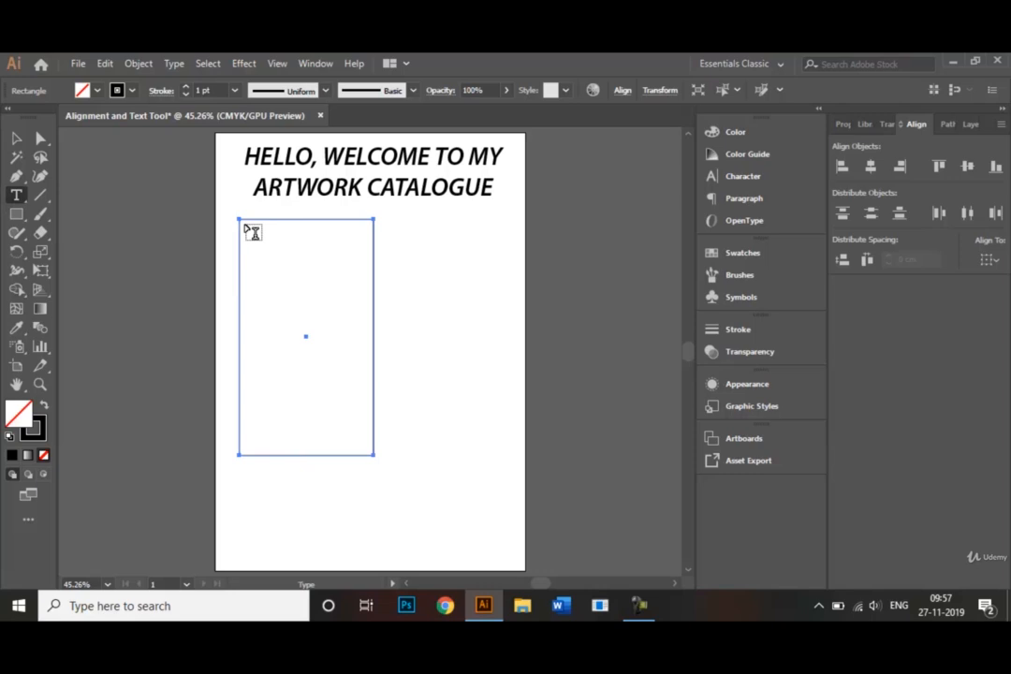
pyautogui.moveTo(245, 226); pyautogui.dragTo(371, 448)
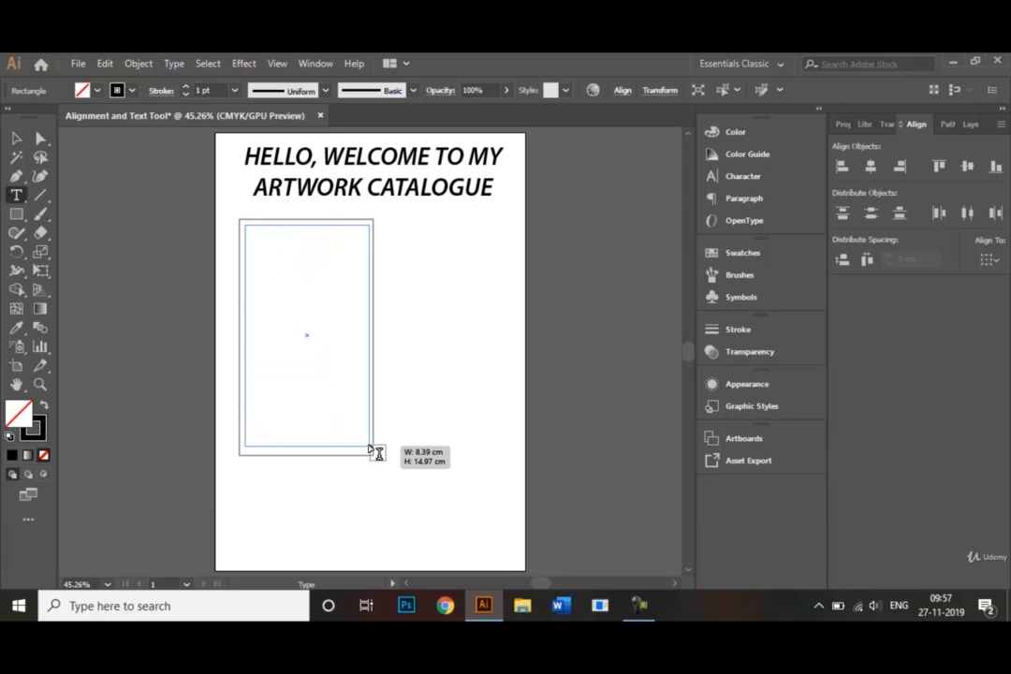
pyautogui.moveTo(369, 446); pyautogui.dragTo(367, 444)
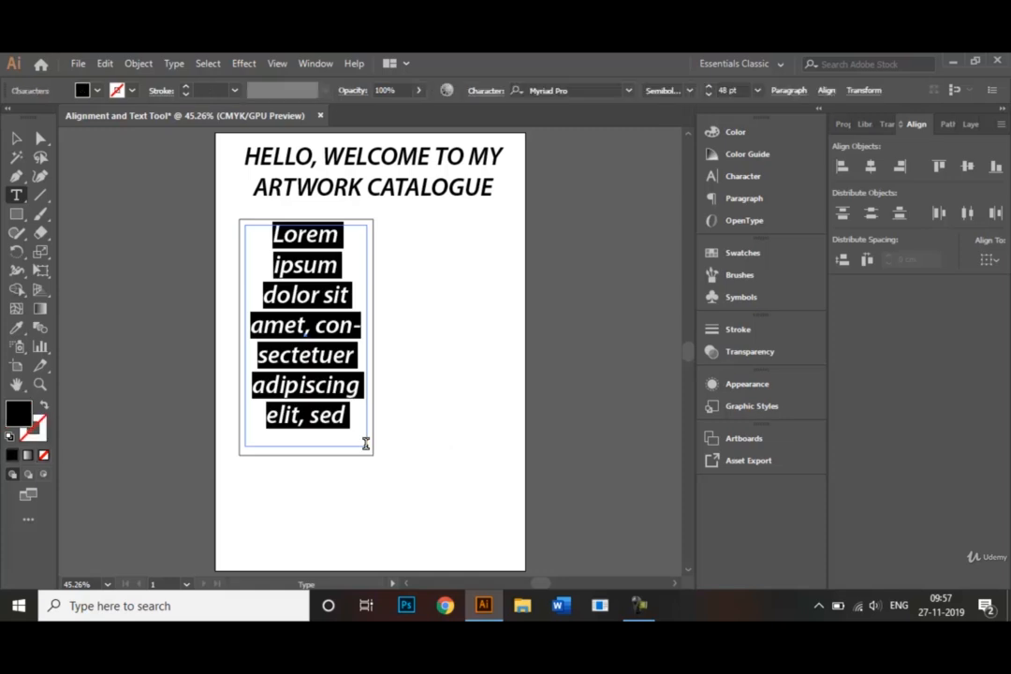
pyautogui.press('BackSpace')
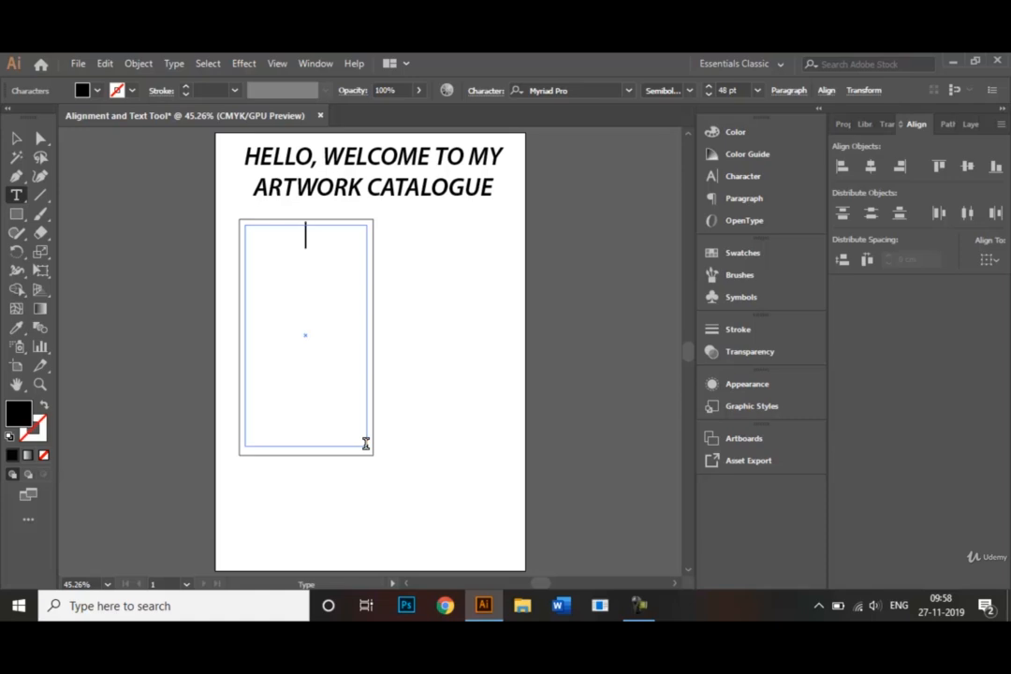
# Write a body sentence in the text frame that gives the artist's first name after "My name is" and ends "and I work as a waitress in a cafe.".
pyautogui.write('My na')
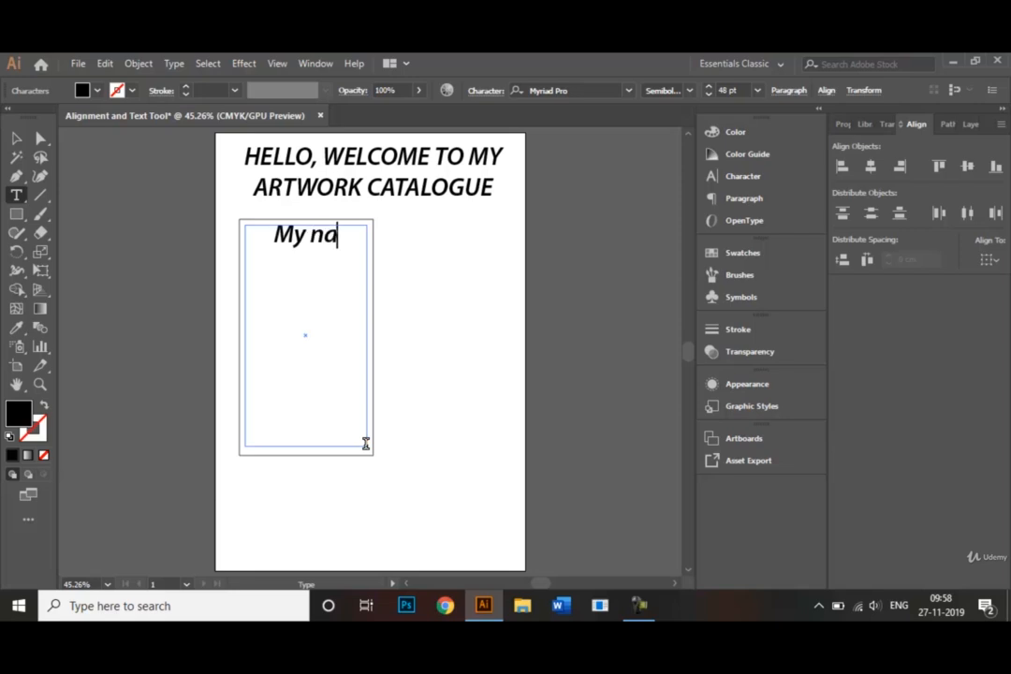
pyautogui.write('me is R')
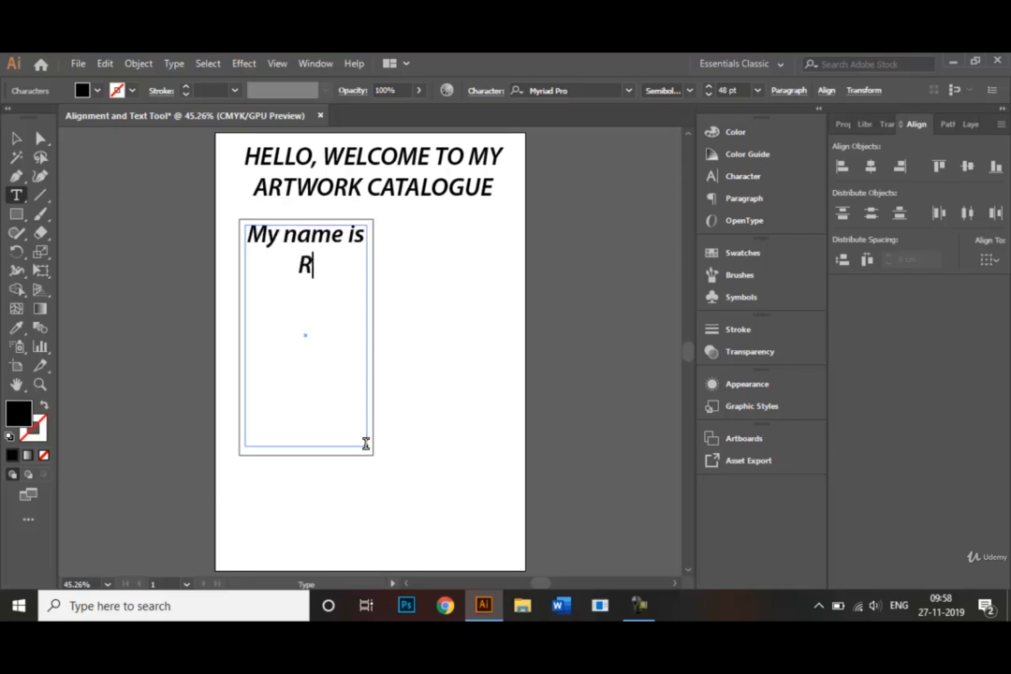
pyautogui.write('achel ')
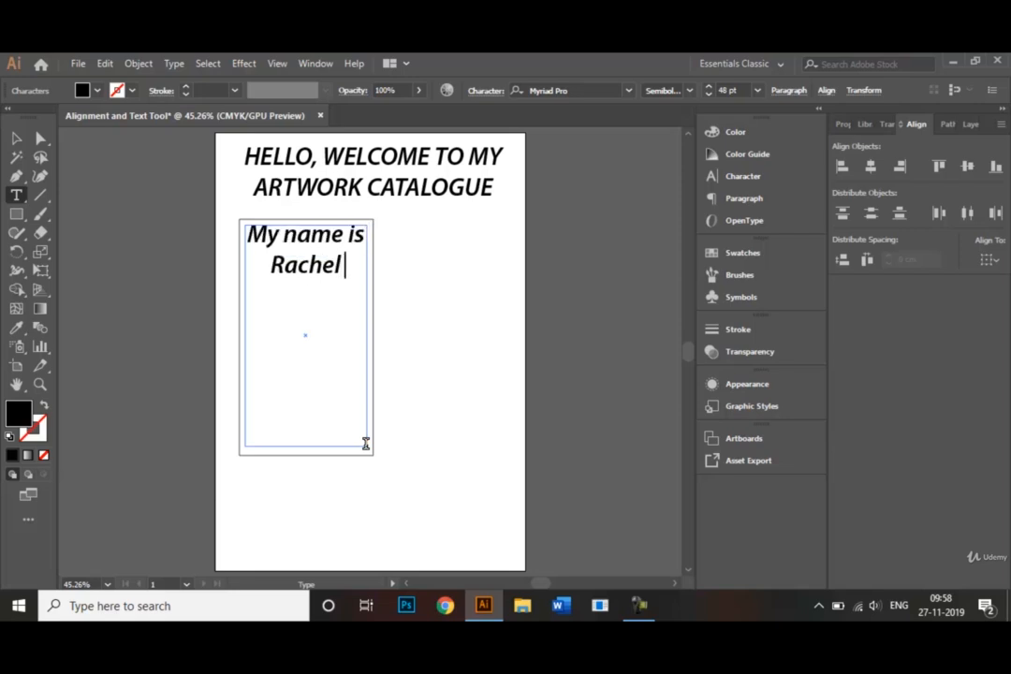
pyautogui.write('and I wo')
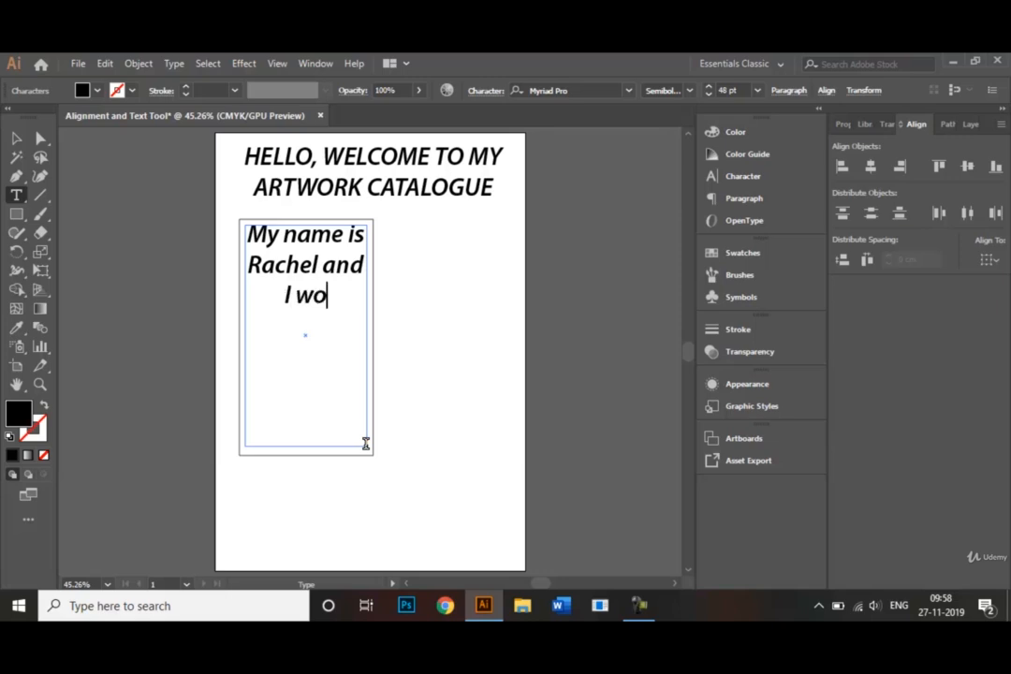
pyautogui.write('rk as a')
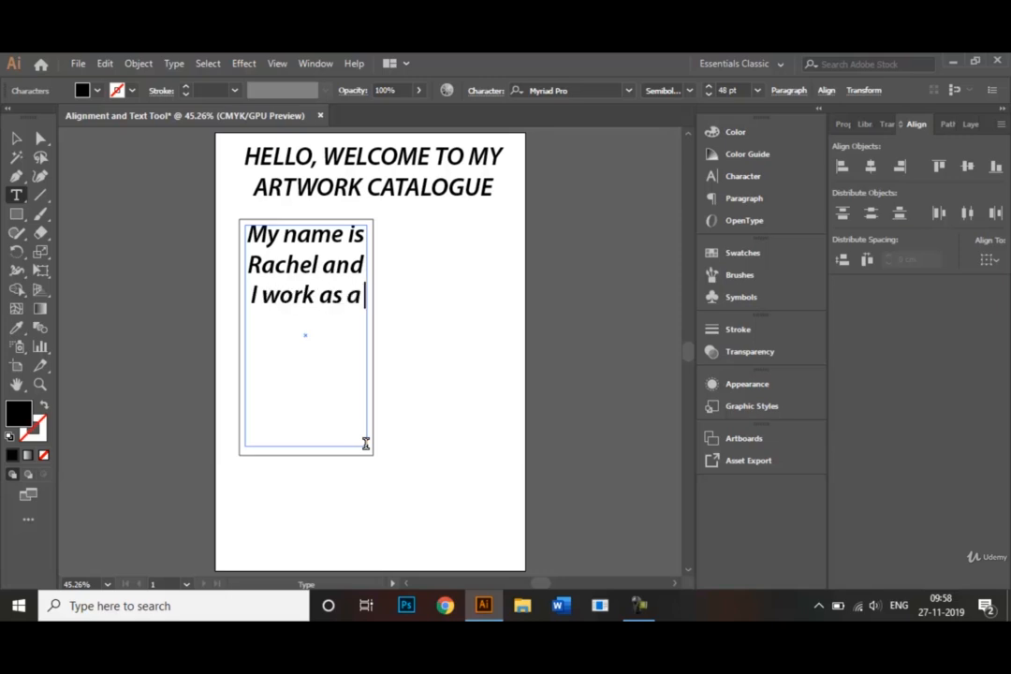
pyautogui.write(' waitre')
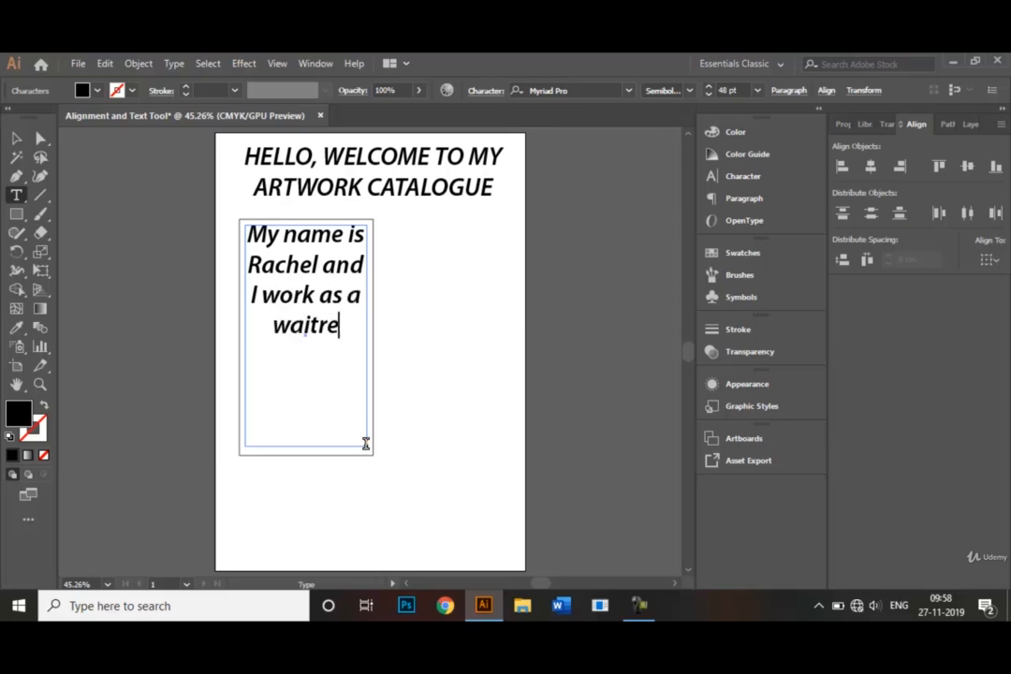
pyautogui.write('sss')
pyautogui.press('BackSpace')
pyautogui.write('i')
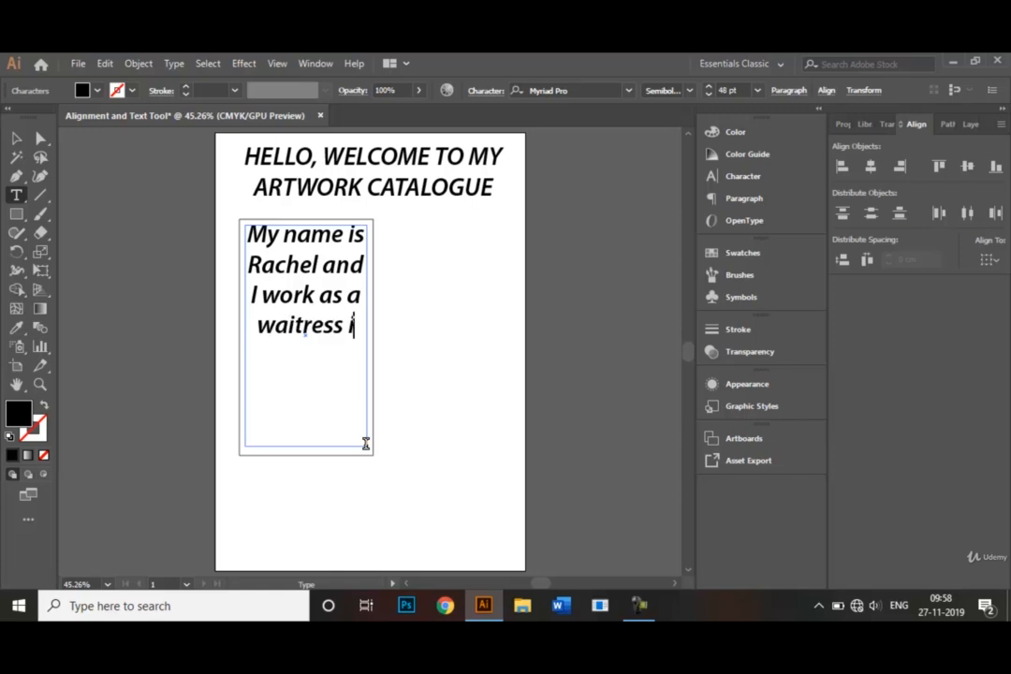
pyautogui.write('n a c')
pyautogui.press('BackSpace')
pyautogui.write('a c')
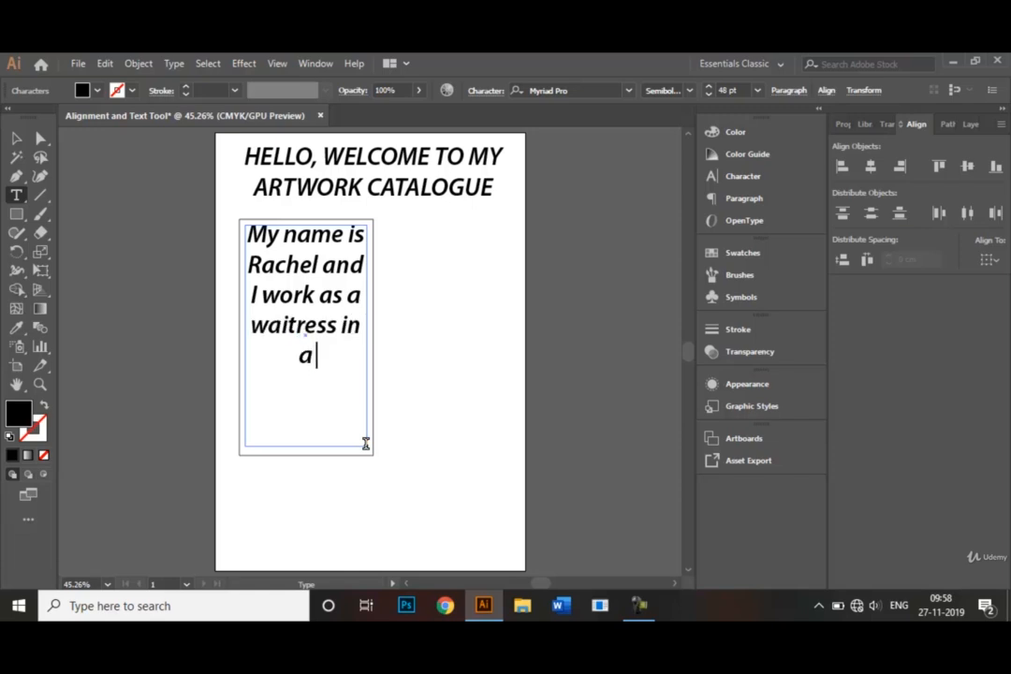
pyautogui.write('afe.')
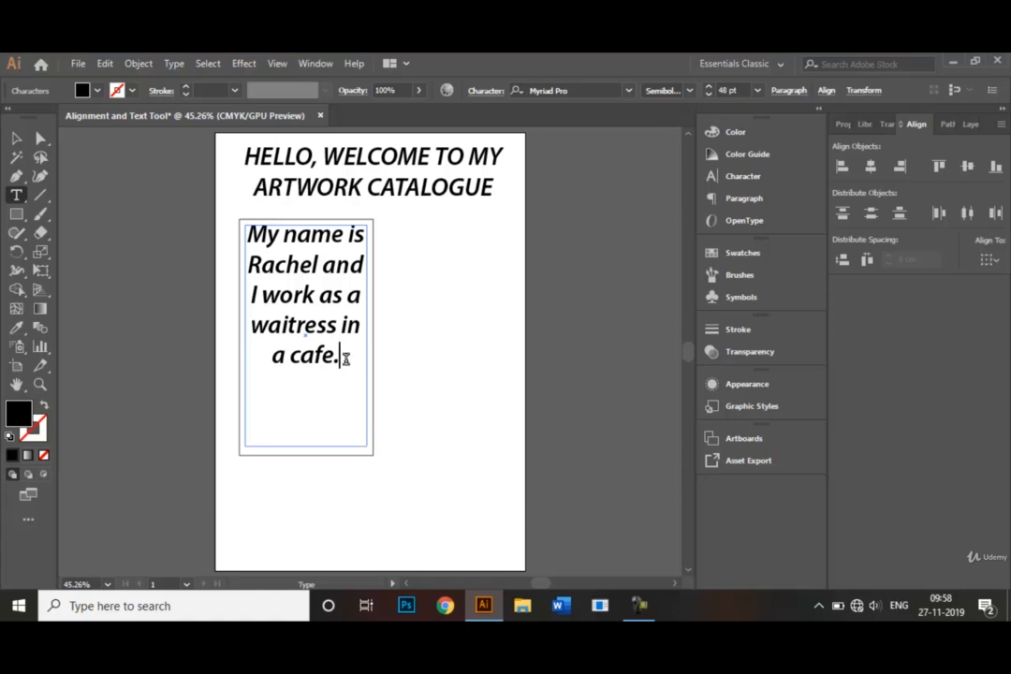
# Set the whole body sentence to a font size of 36 pt and the Regular style.
pyautogui.moveTo(346, 358); pyautogui.dragTo(250, 245)
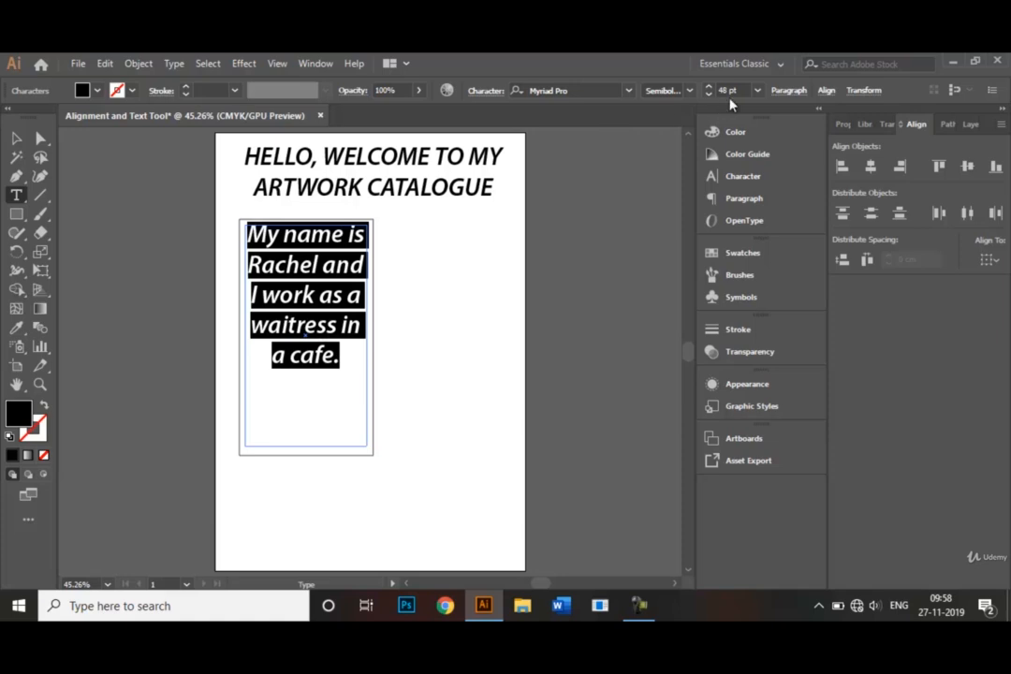
pyautogui.click(759, 91)
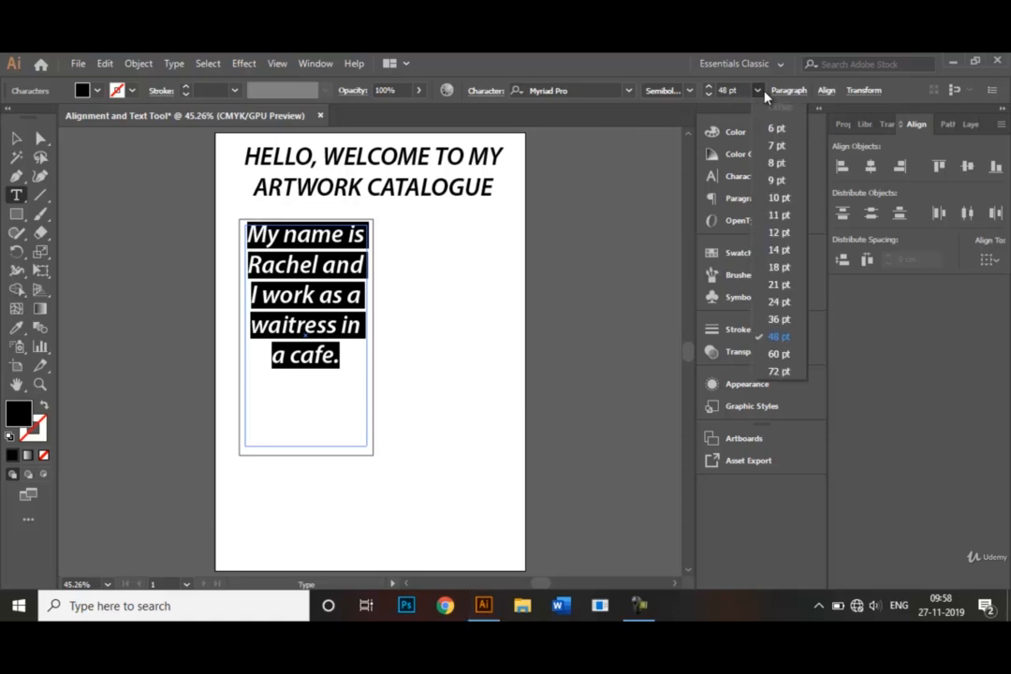
pyautogui.click(781, 321)
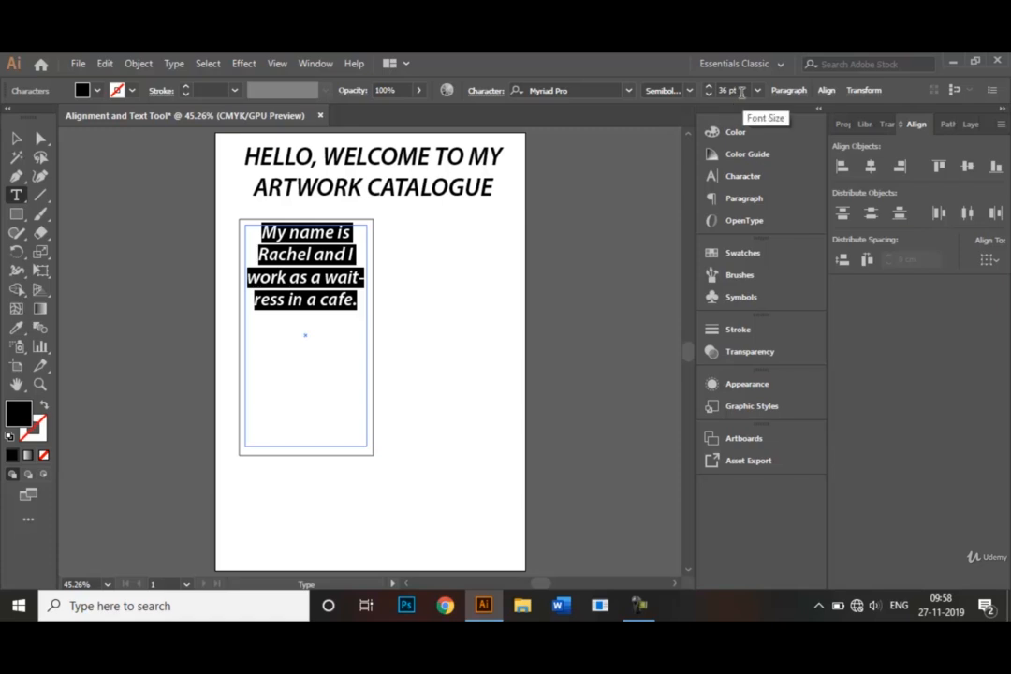
pyautogui.click(689, 93)
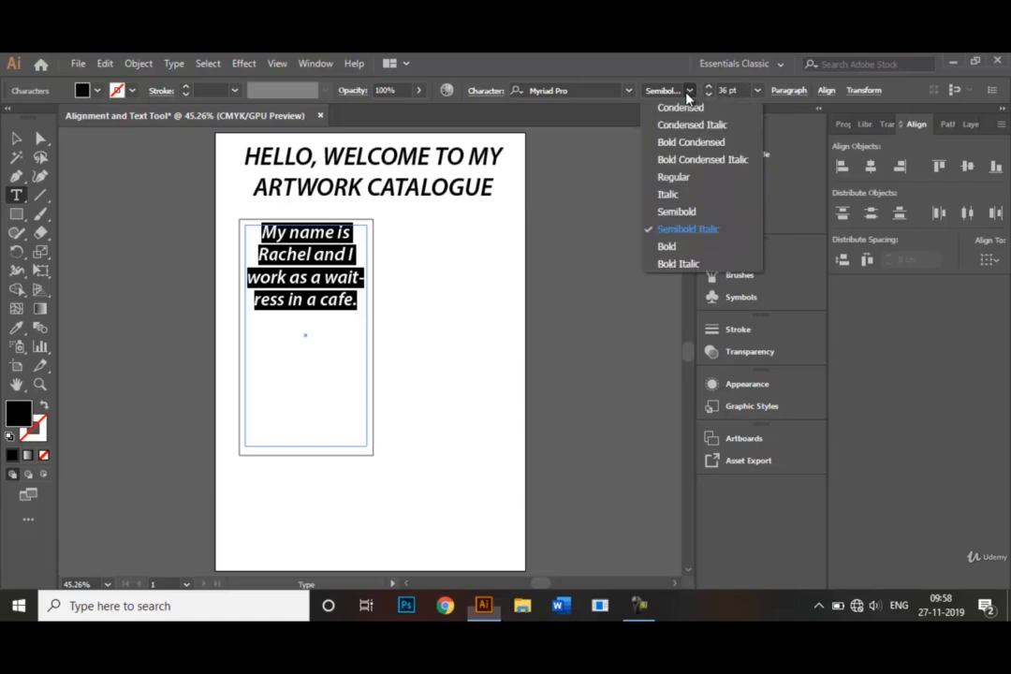
pyautogui.click(708, 184)
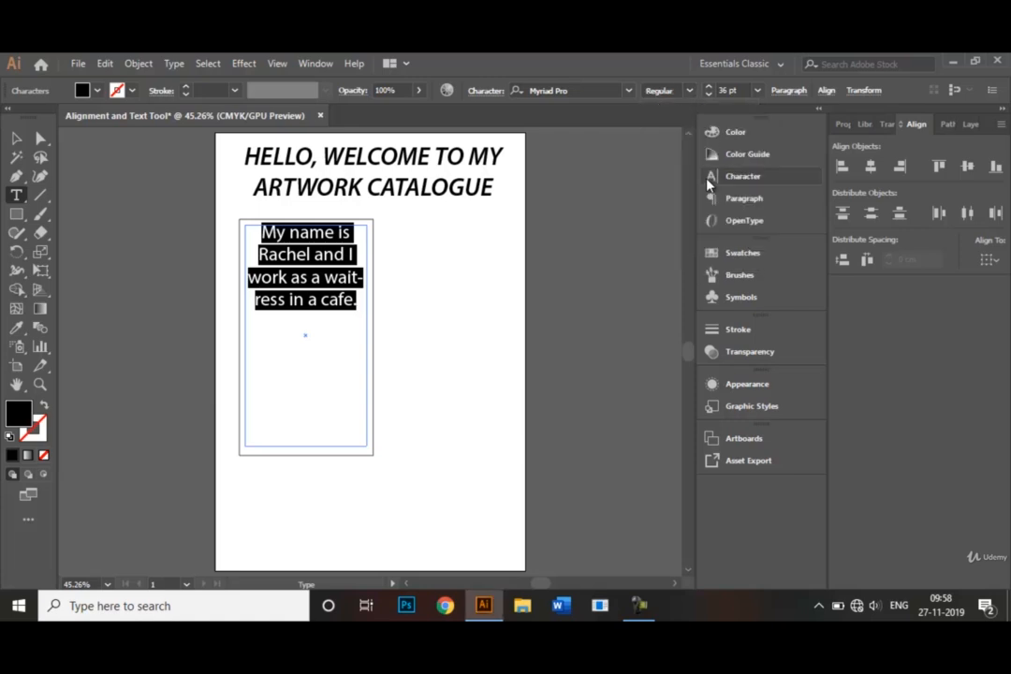
# Change the body text's font family to Cambria and deselect the text frame.
pyautogui.click(627, 97)
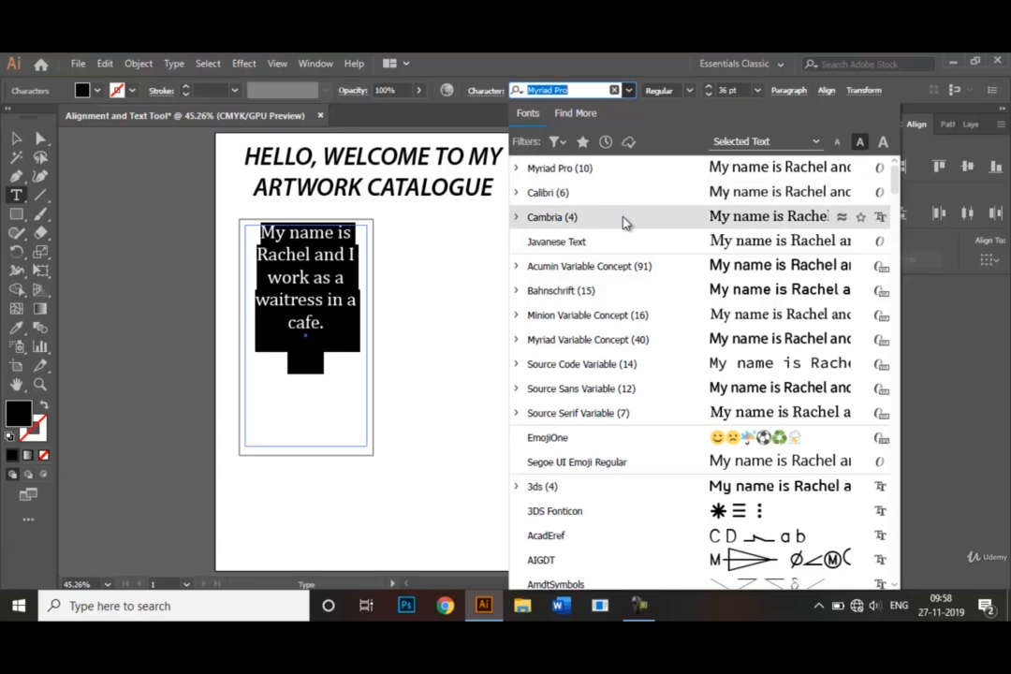
pyautogui.click(625, 222)
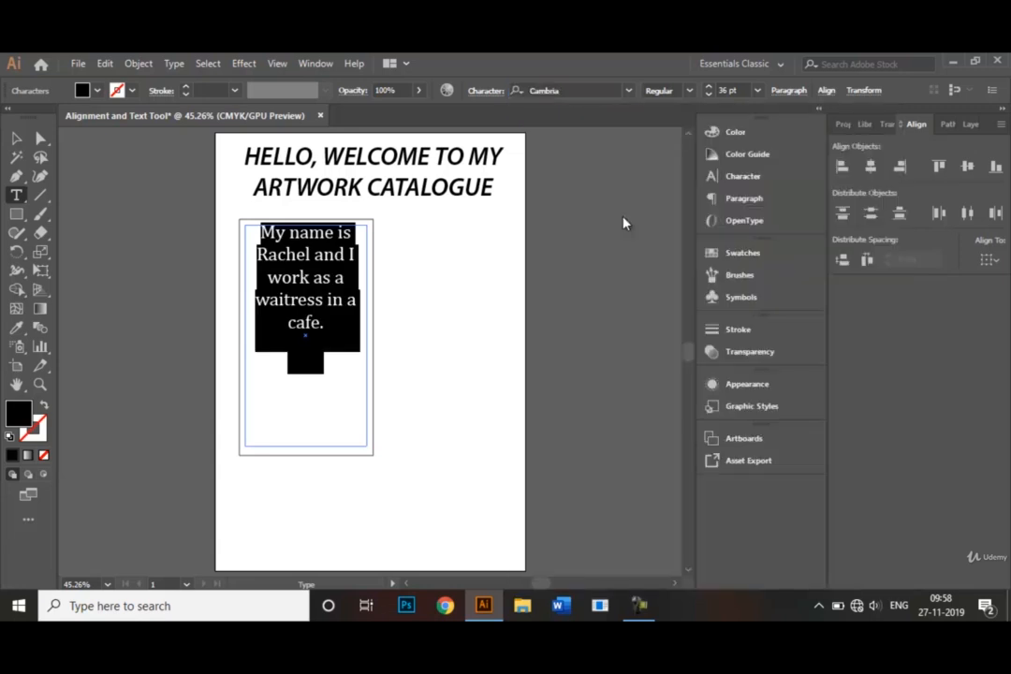
pyautogui.click(15, 139)
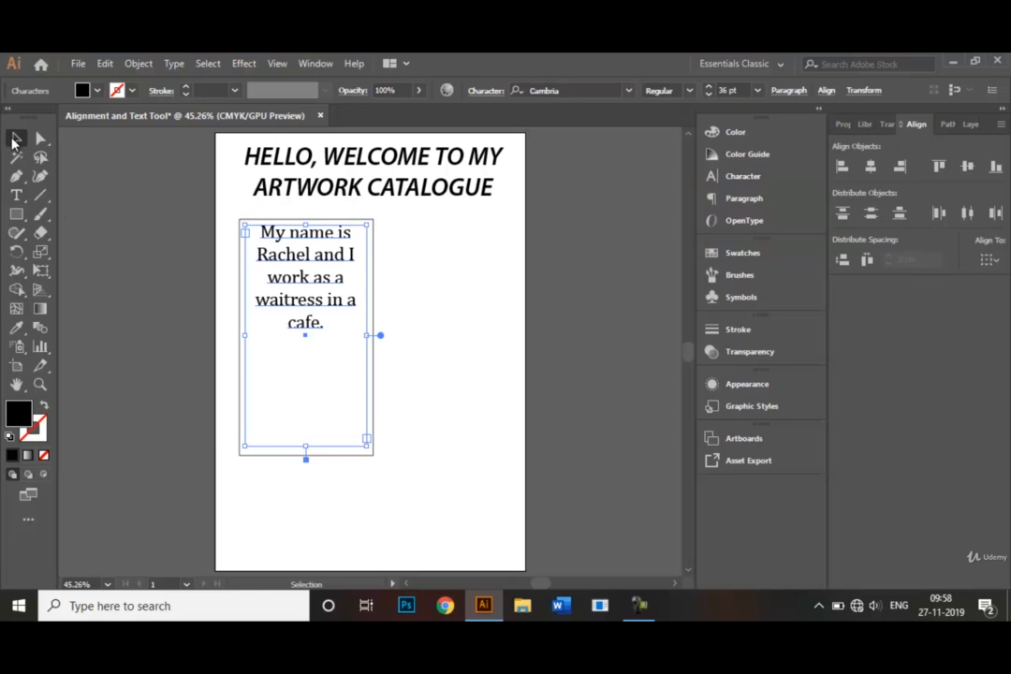
pyautogui.click(412, 350)
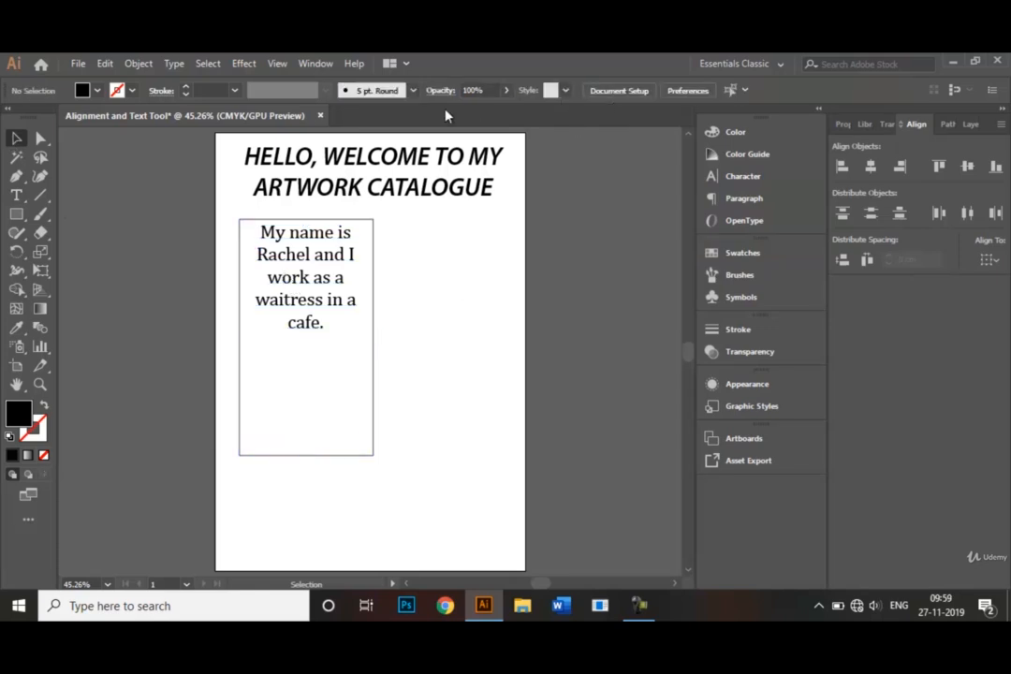
# Look through the font families available for the body text.
pyautogui.click(260, 265)
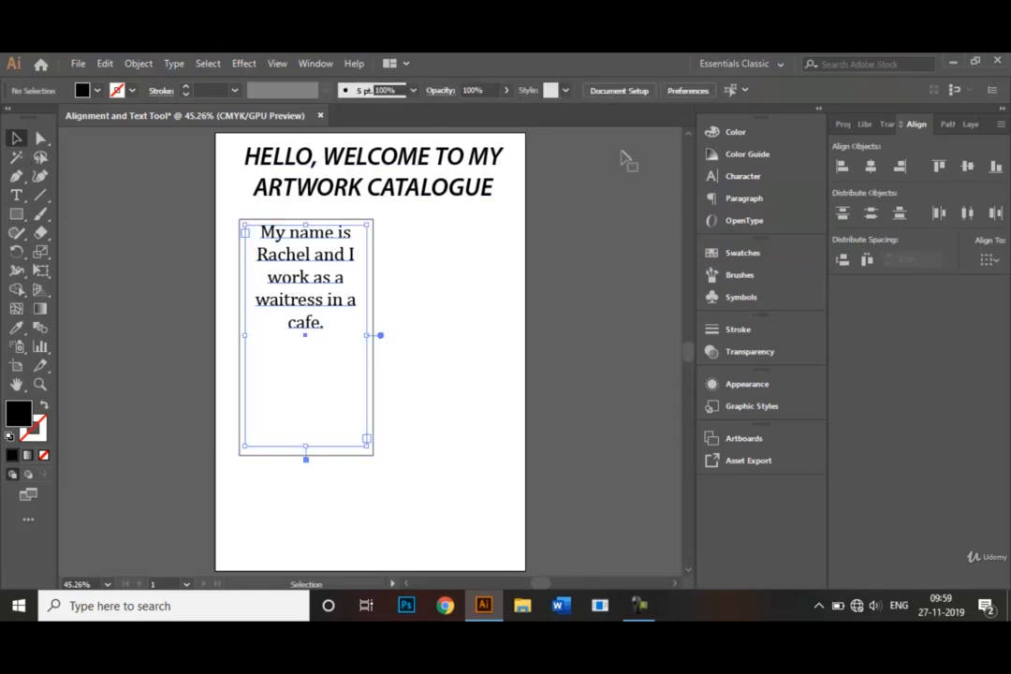
pyautogui.click(628, 91)
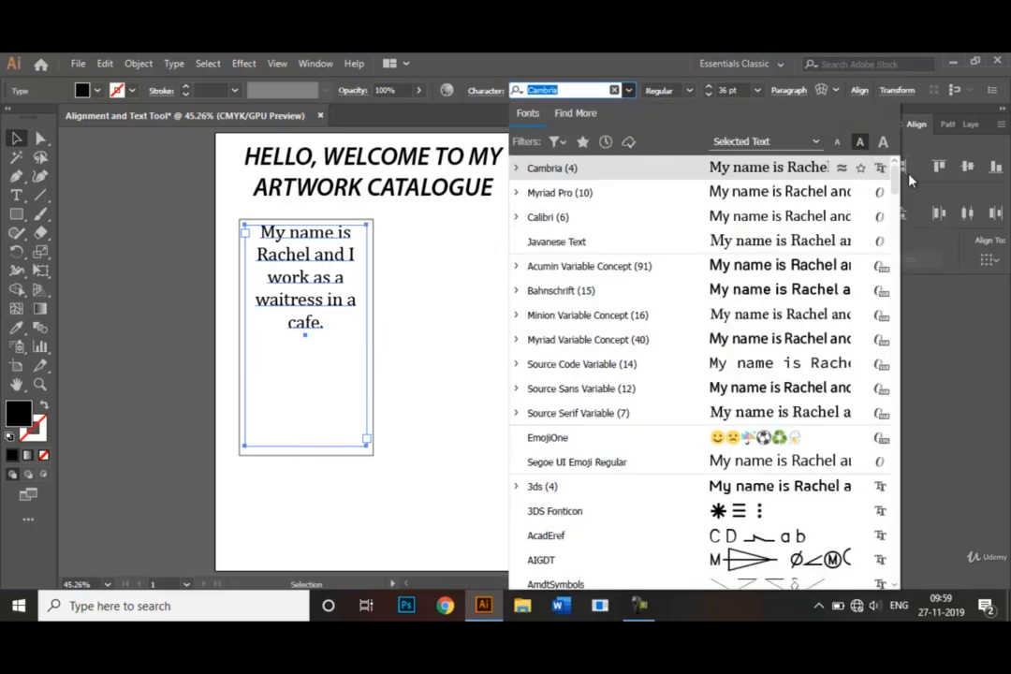
pyautogui.moveTo(896, 181)
pyautogui.mouseDown()
pyautogui.moveTo(900, 243)
pyautogui.moveTo(896, 169)
pyautogui.moveTo(884, 167)
pyautogui.mouseUp()
pyautogui.click(596, 171)
pyautogui.click(479, 286)
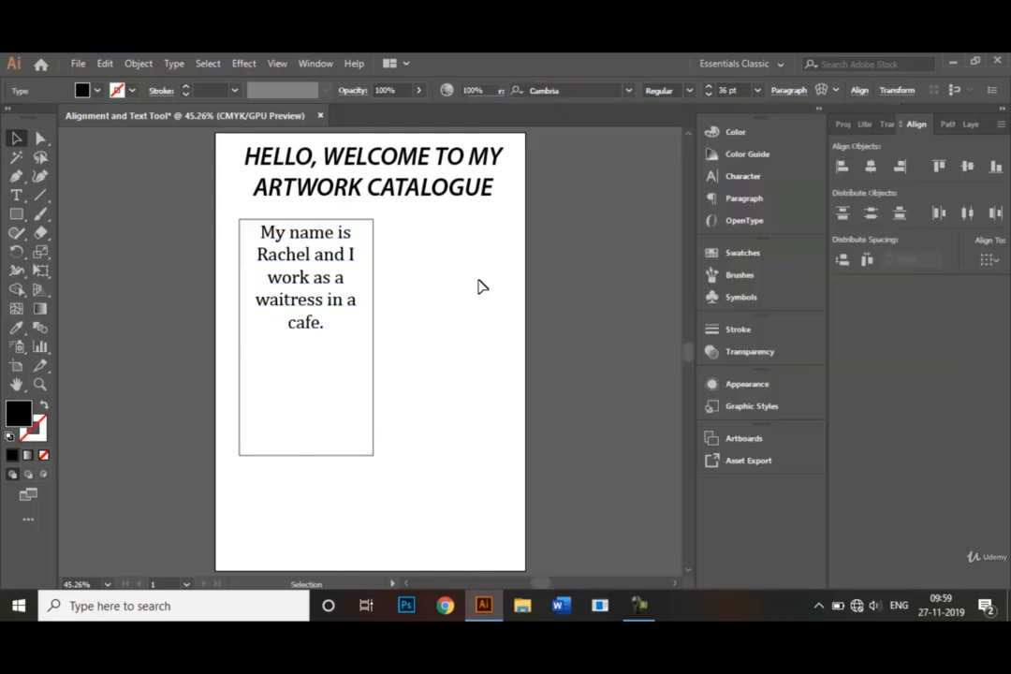
# Make the body text Bold and shorten its text frame from below to fit closely around the five lines.
pyautogui.click(307, 315)
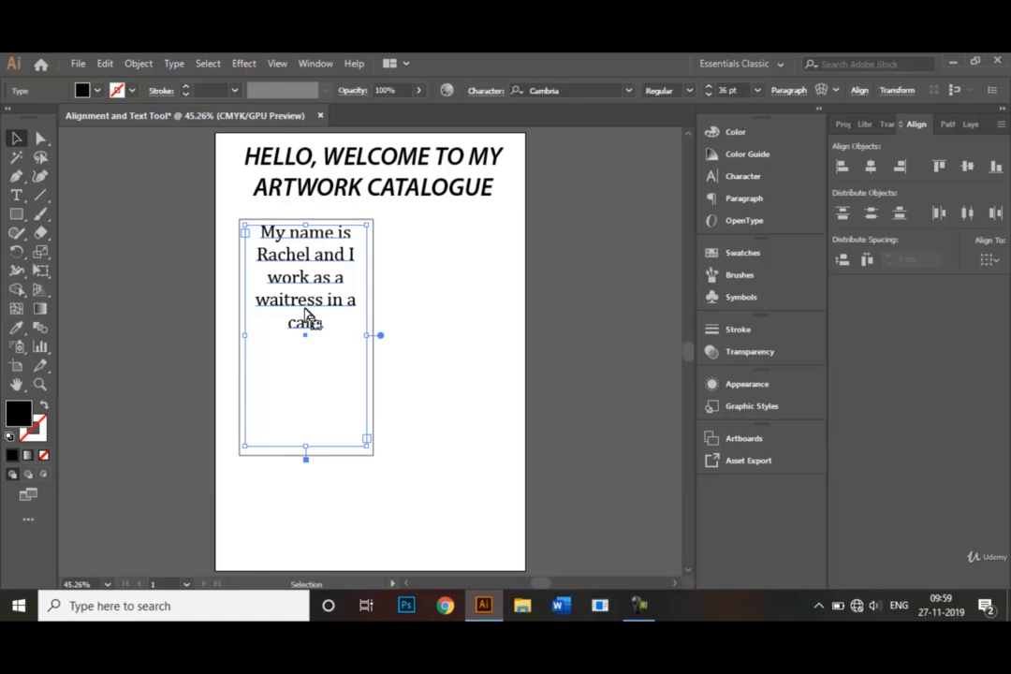
pyautogui.click(691, 90)
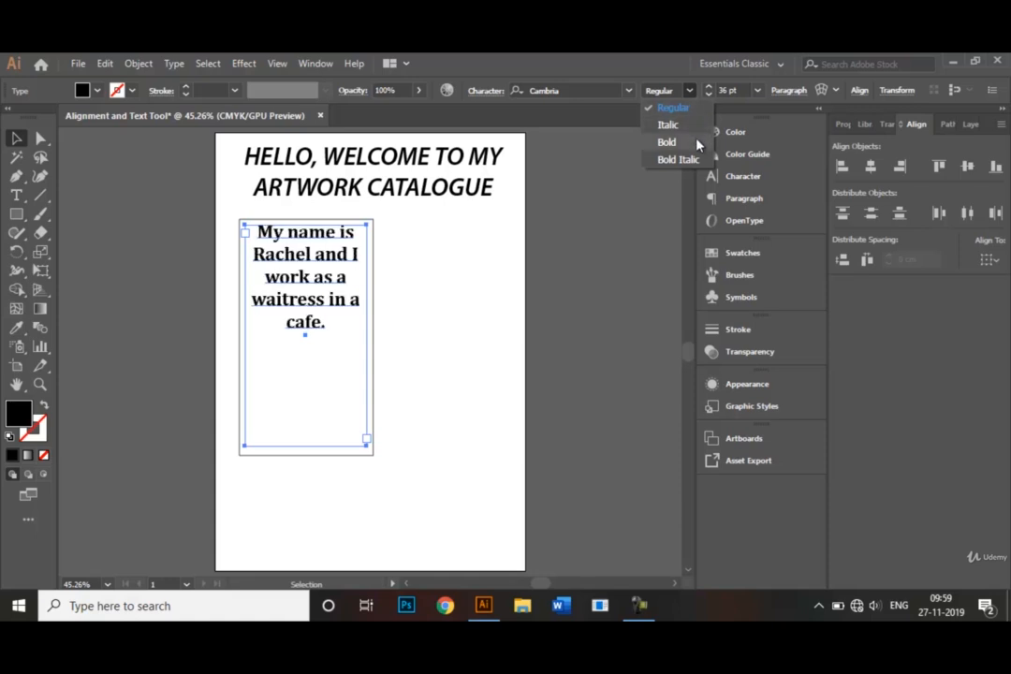
pyautogui.click(697, 142)
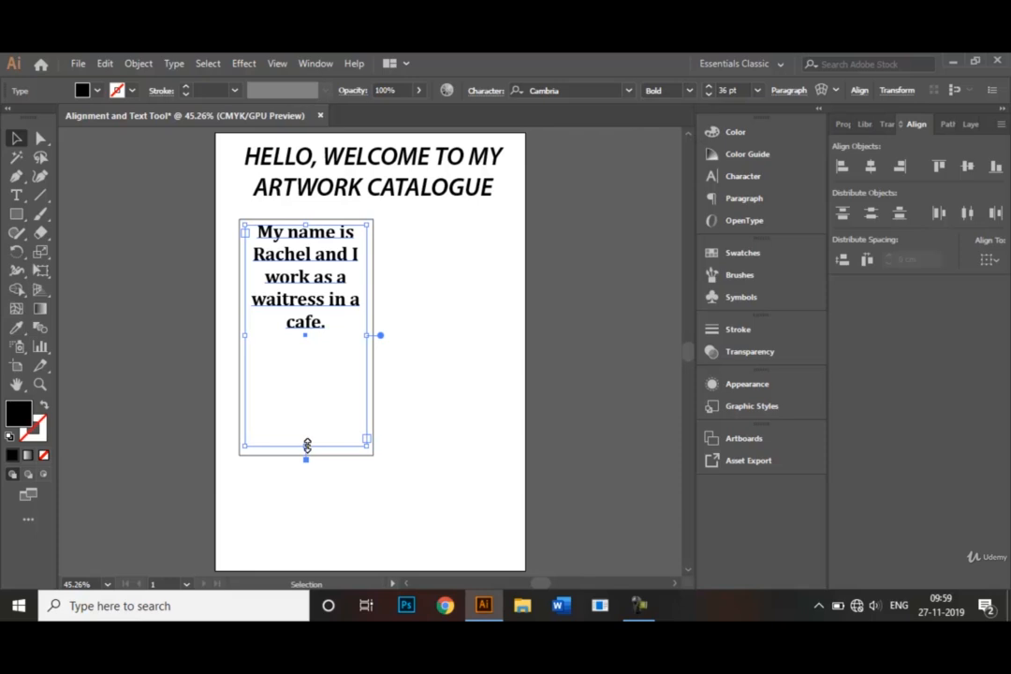
pyautogui.moveTo(306, 445); pyautogui.dragTo(309, 339)
pyautogui.click(441, 355)
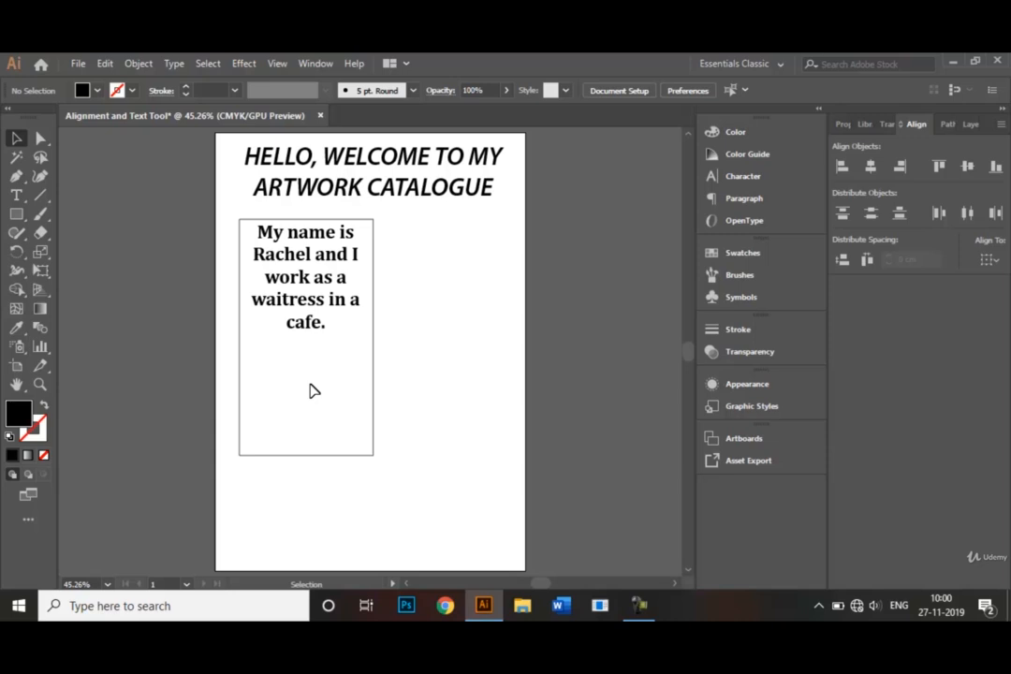
# Align the body text frame and the surrounding rectangle with each other on their vertical centres, and deselect both.
pyautogui.click(326, 312)
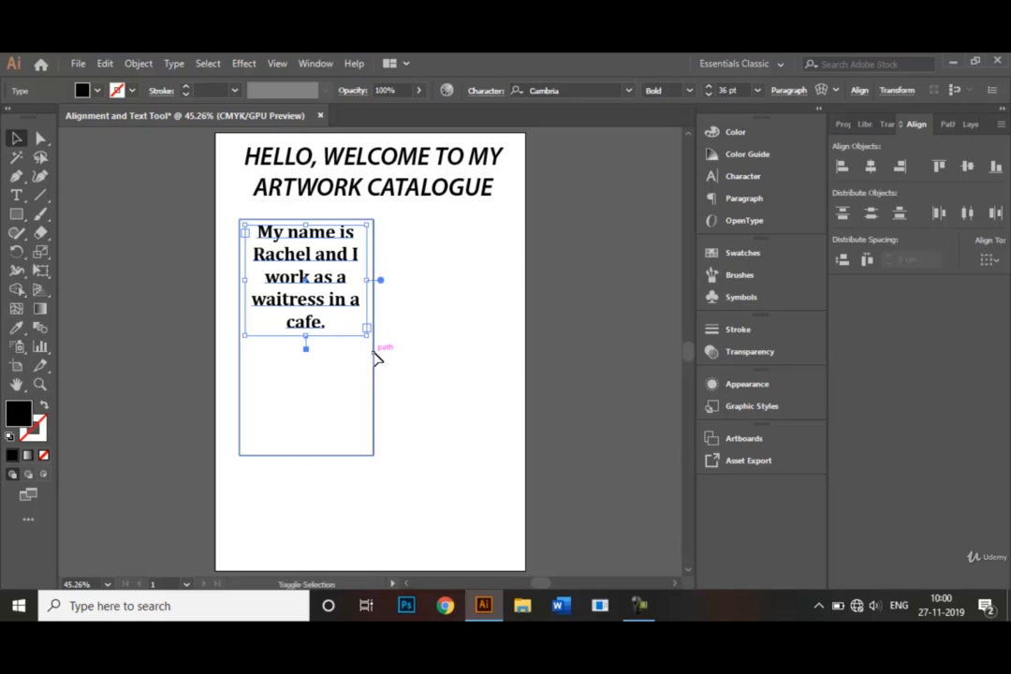
pyautogui.keyDown('shift'); pyautogui.click(375, 355); pyautogui.keyUp('shift')
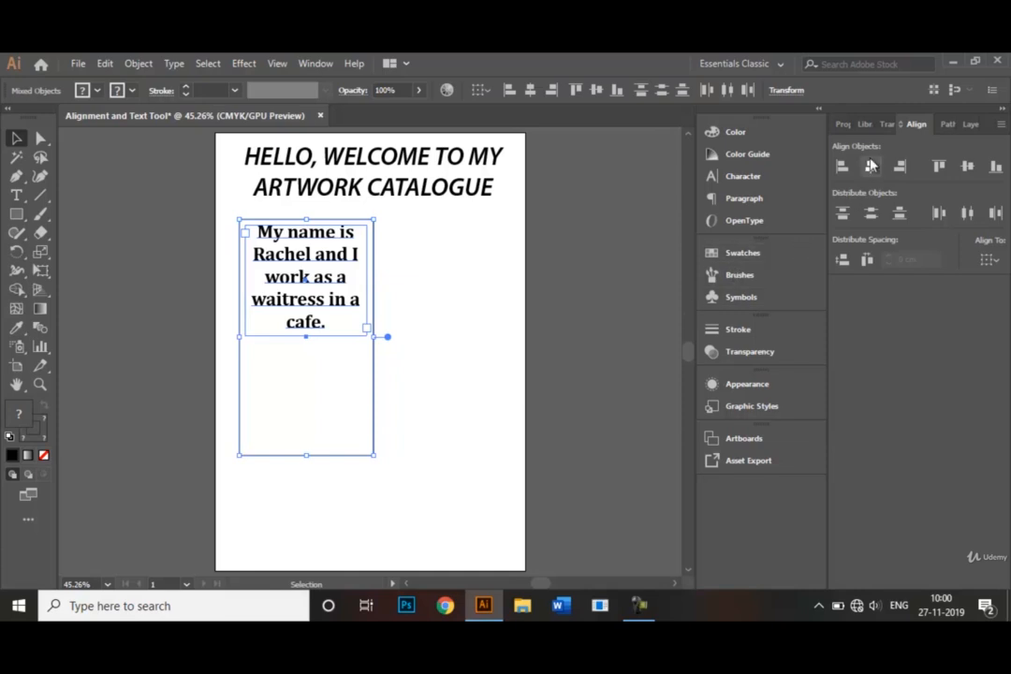
pyautogui.click(969, 169)
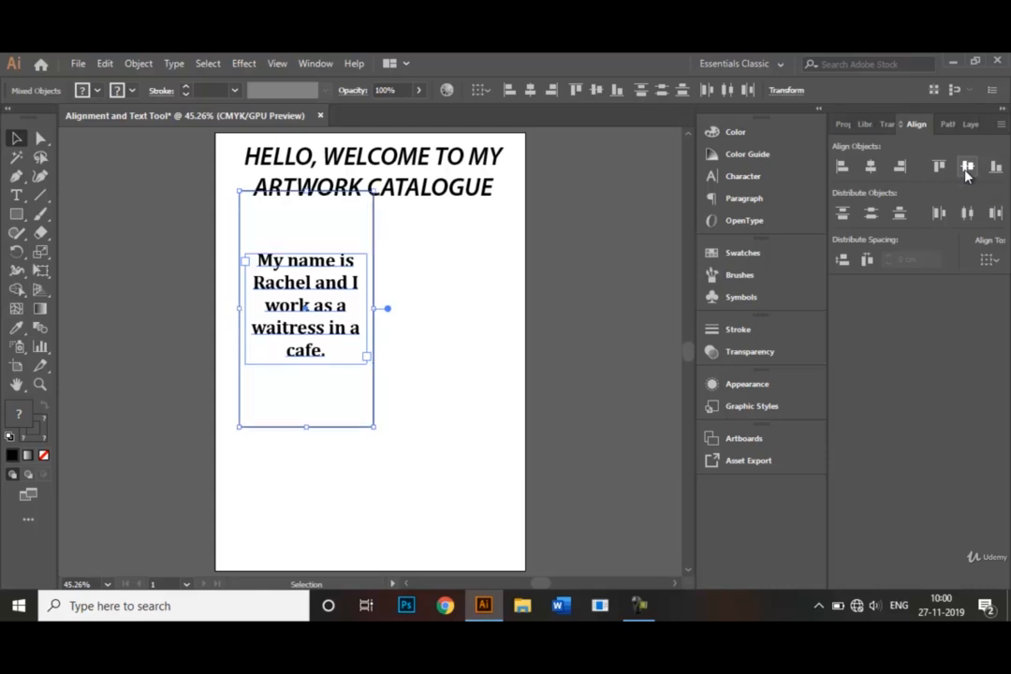
pyautogui.click(473, 302)
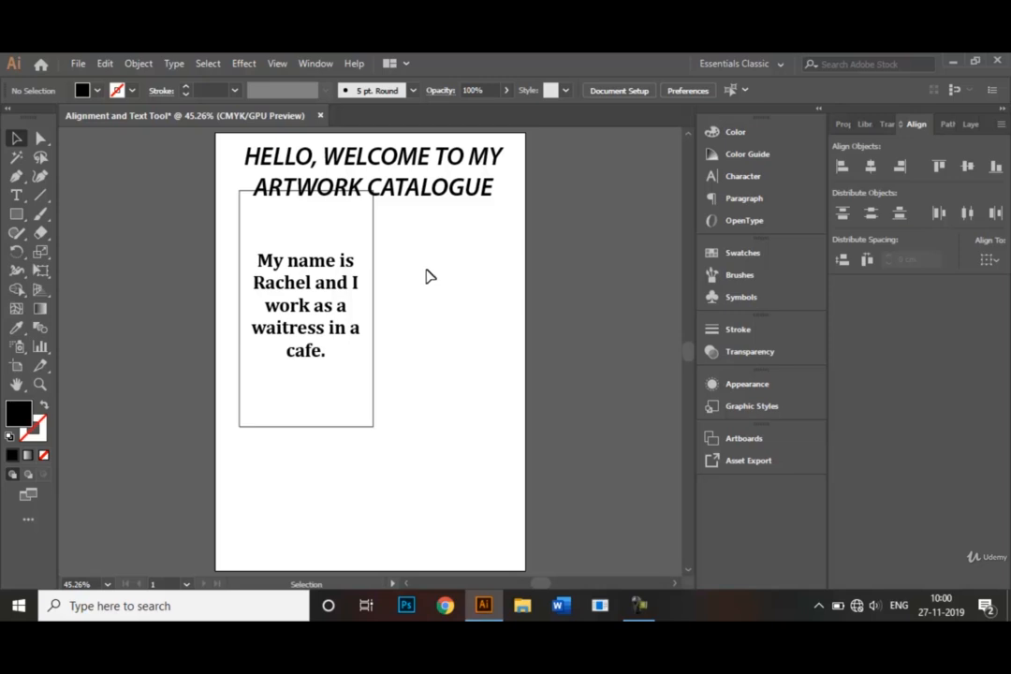
# Move the rectangle and its body text together straight down until they clear the heading, and deselect them.
pyautogui.moveTo(405, 307); pyautogui.dragTo(293, 361)
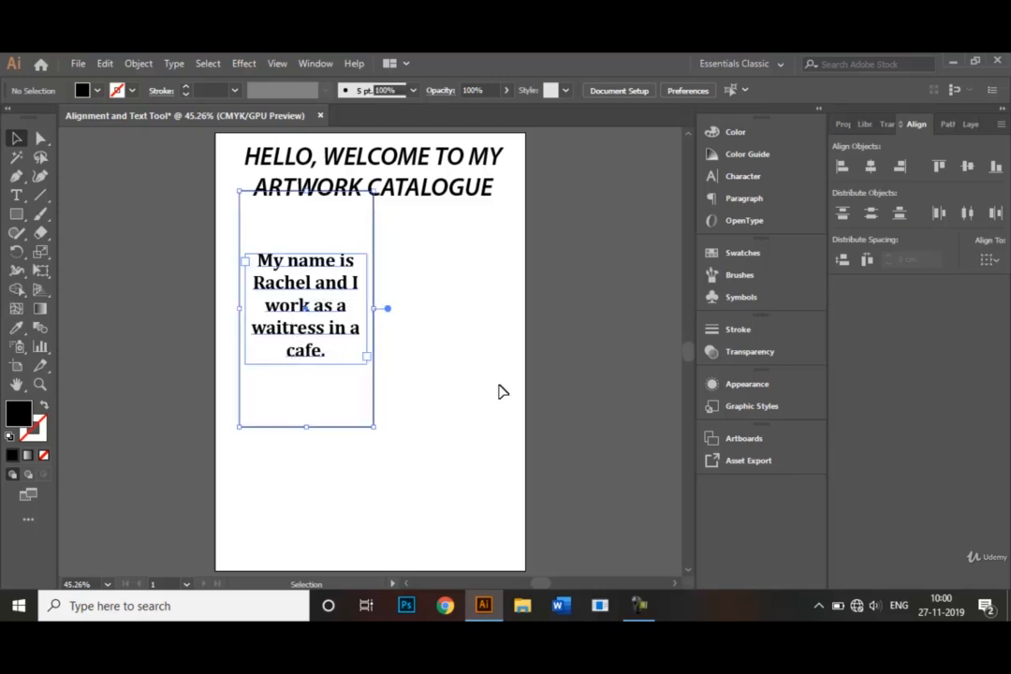
pyautogui.hotkey('shift', 'Down')
pyautogui.hotkey('shift', 'Down')
pyautogui.hotkey('shift', 'Down')
pyautogui.hotkey('shift', 'Down')
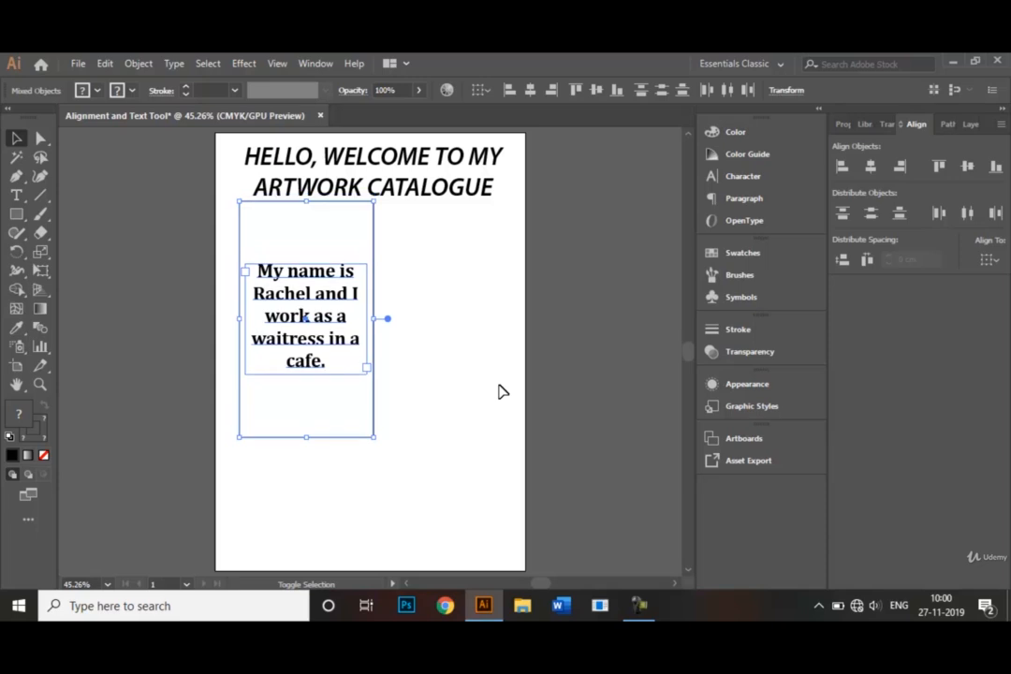
pyautogui.hotkey('shift', 'Down')
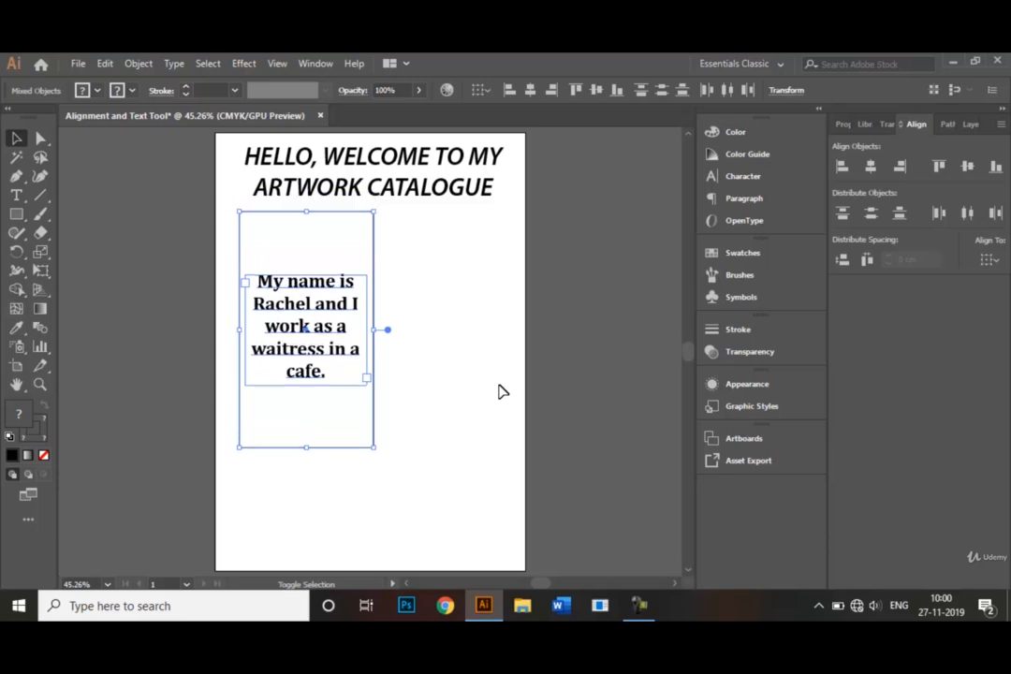
pyautogui.click(459, 349)
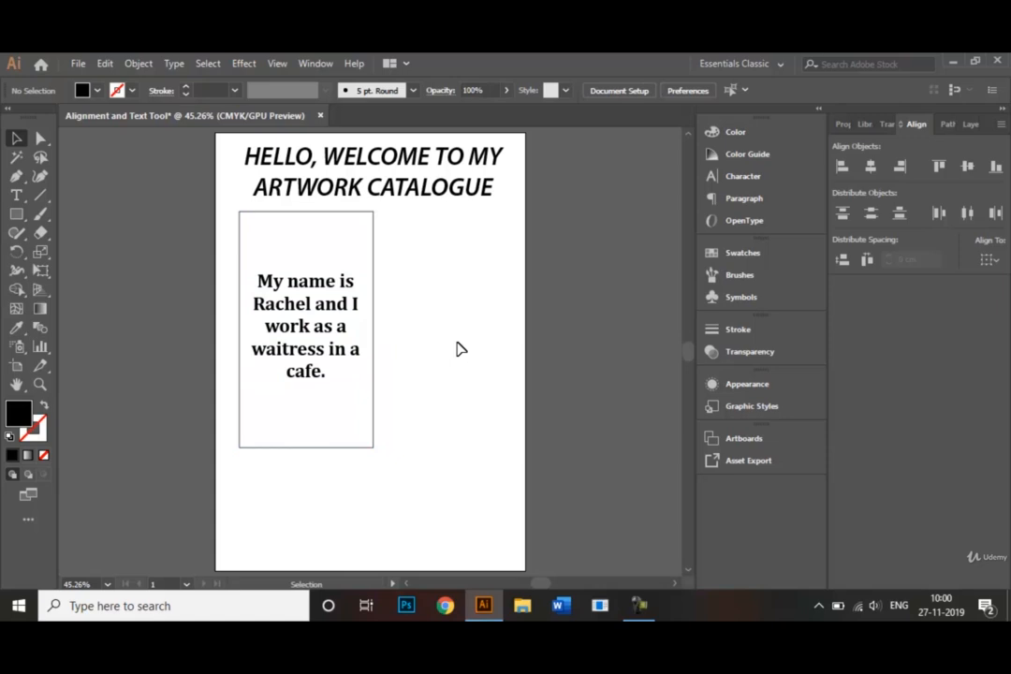
# Fill the body text inside the rectangle with the magenta swatch C=35 M=100 Y=35 K=10, and deselect it.
pyautogui.click(298, 309)
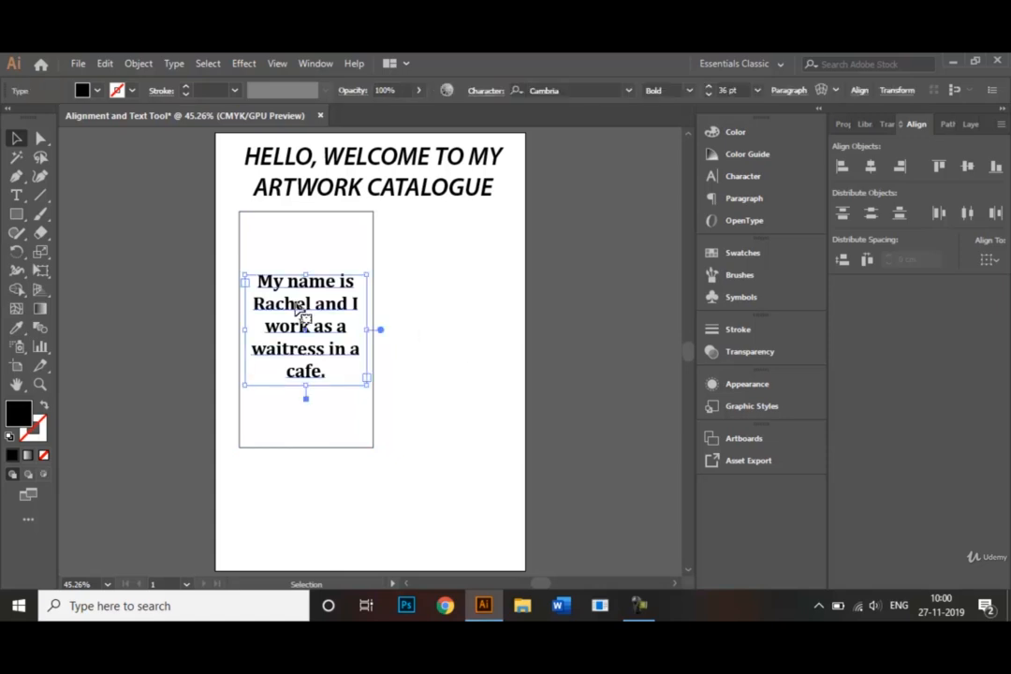
pyautogui.click(97, 90)
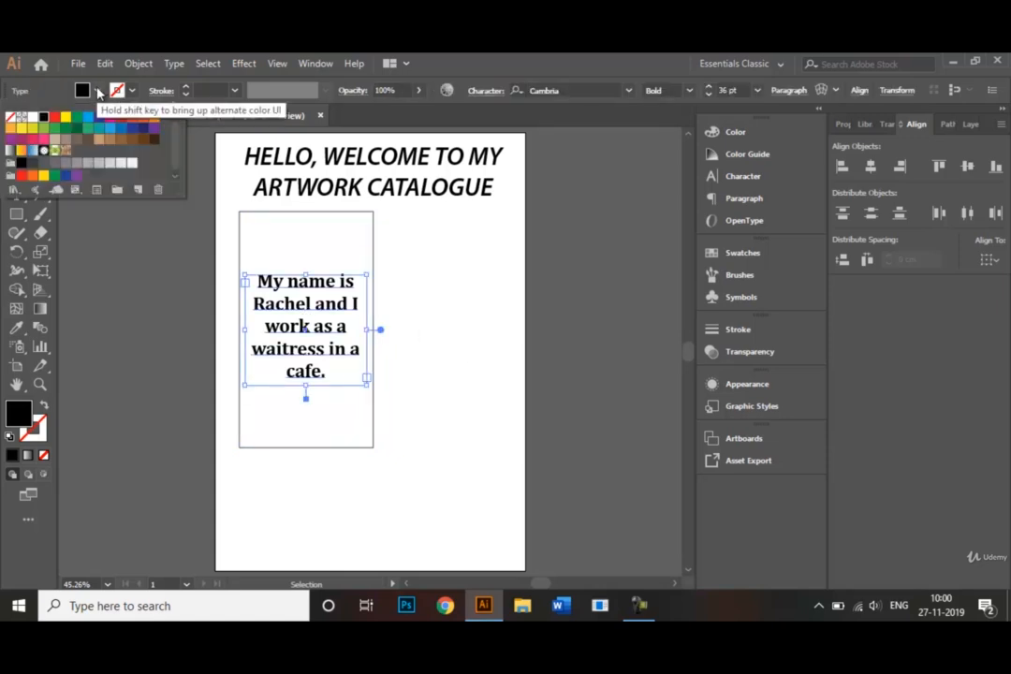
pyautogui.click(20, 149)
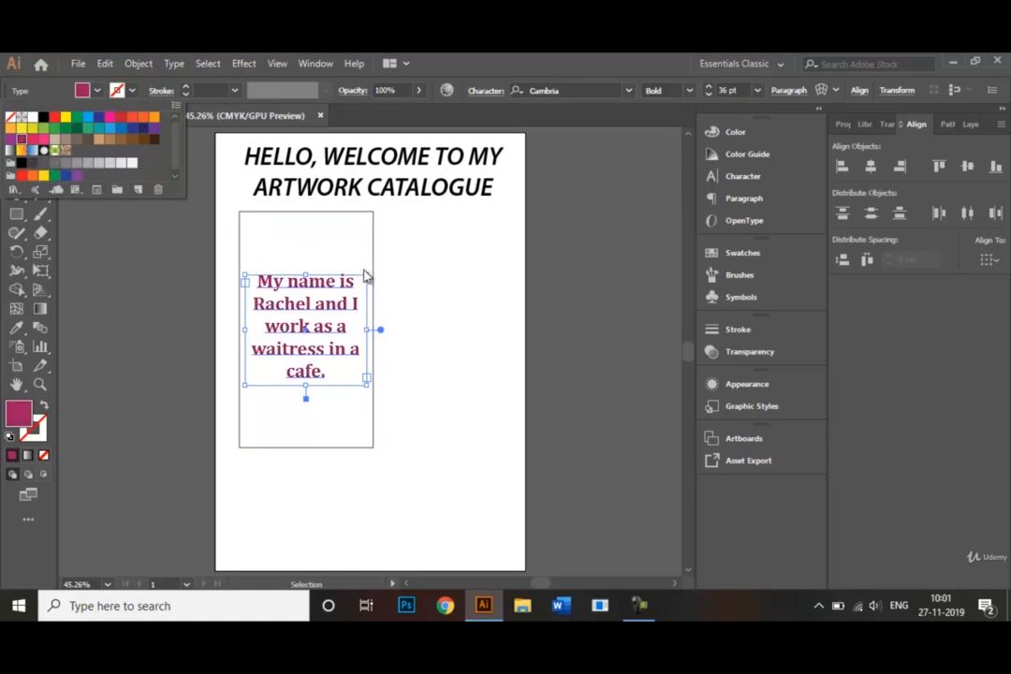
pyautogui.click(426, 305)
pyautogui.click(435, 283)
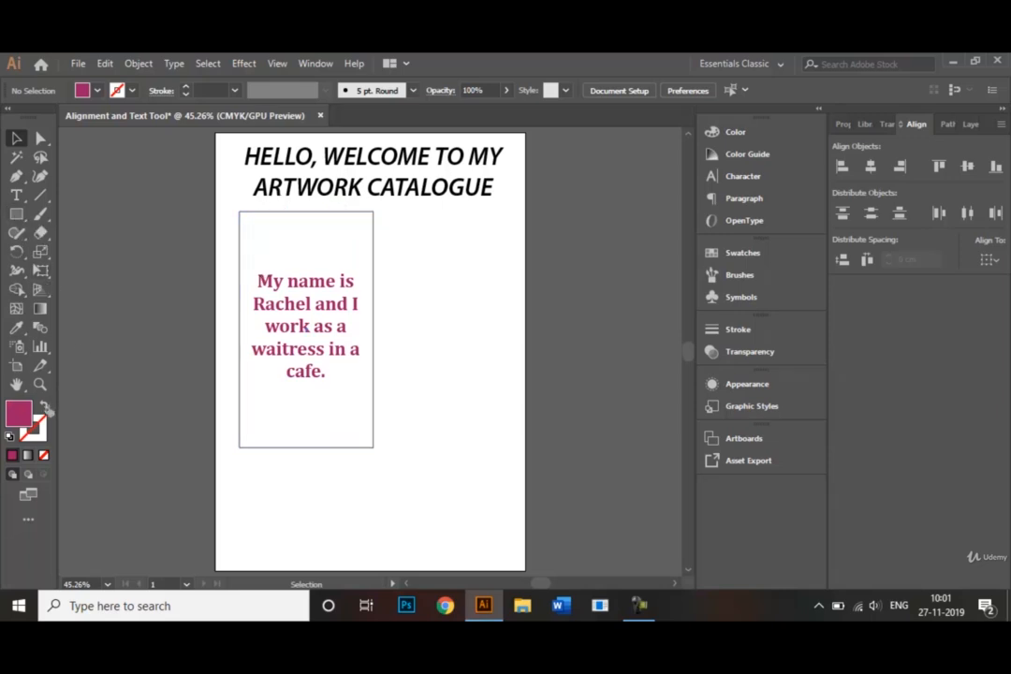
# Swap the fill and stroke colours and draw a second rectangle to the right of the first, matching its height.
pyautogui.click(17, 216)
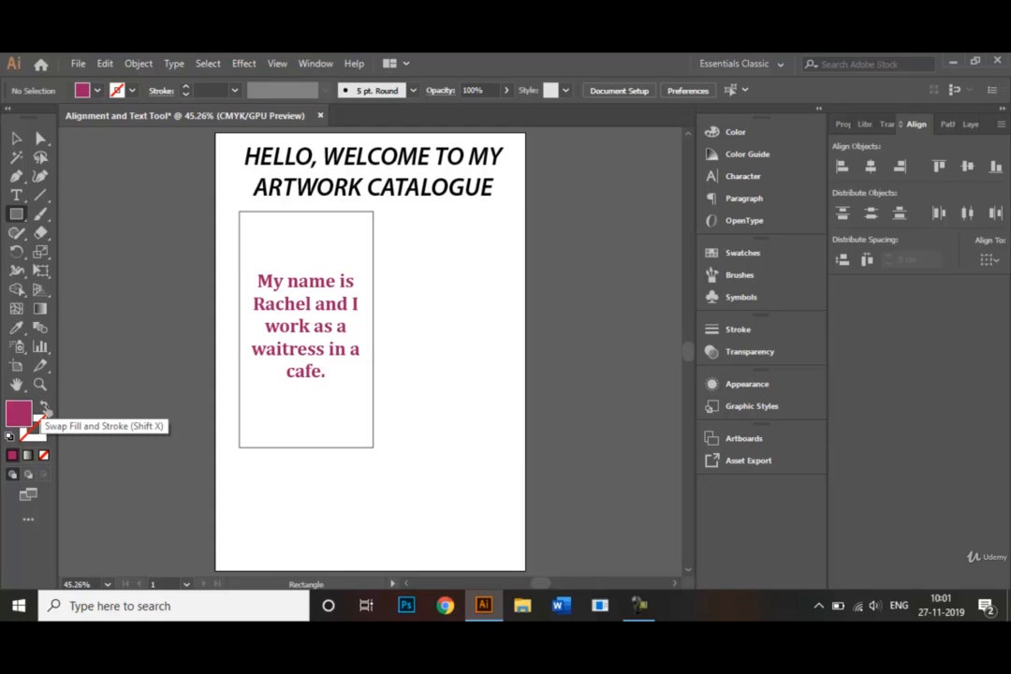
pyautogui.click(44, 408)
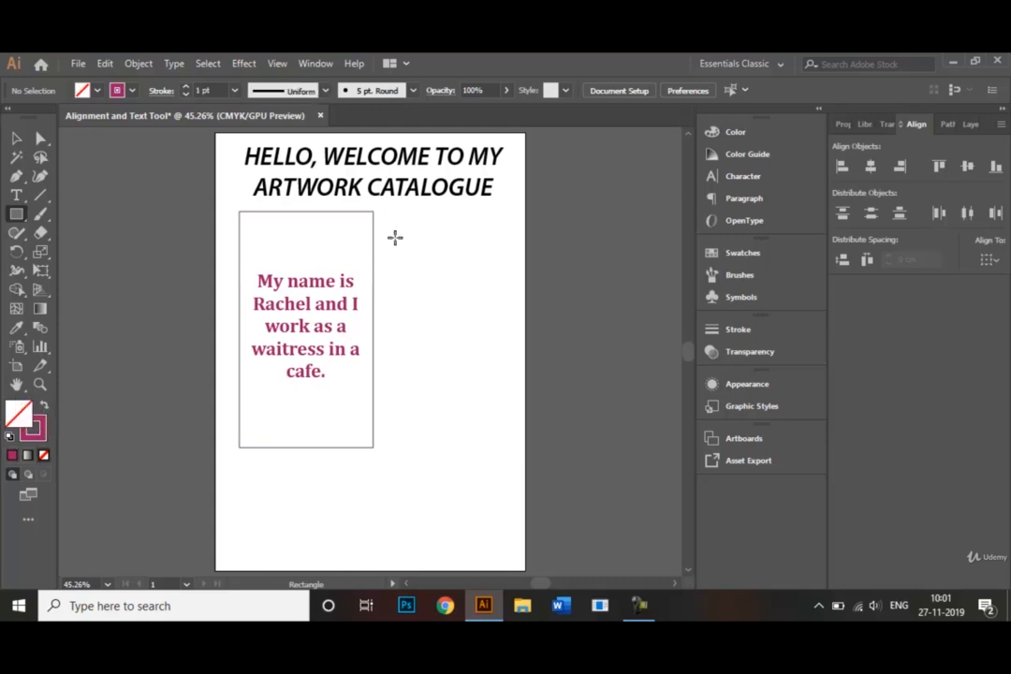
pyautogui.moveTo(389, 211); pyautogui.dragTo(516, 447)
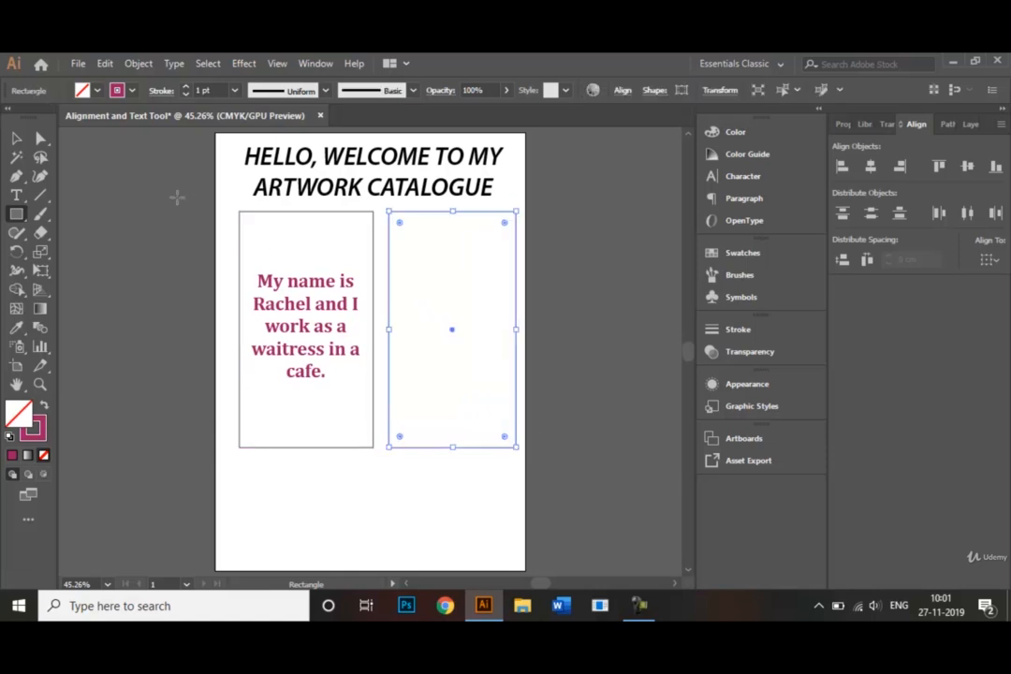
# Convert the new rectangle into an area text frame and delete its placeholder text.
pyautogui.click(17, 194)
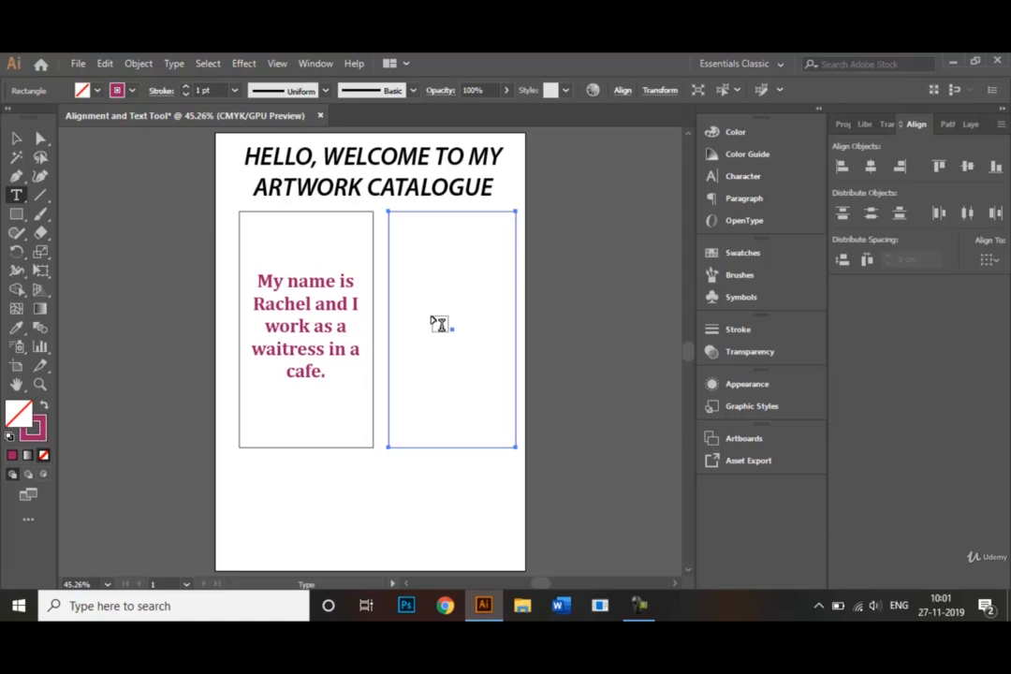
pyautogui.click(459, 218)
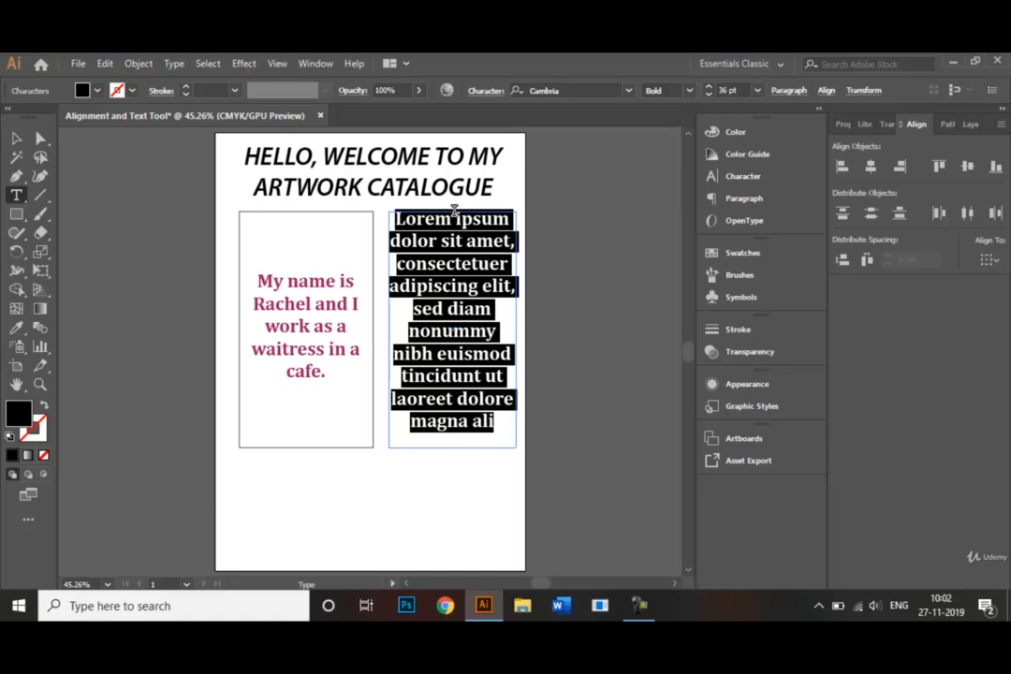
pyautogui.press('Delete')
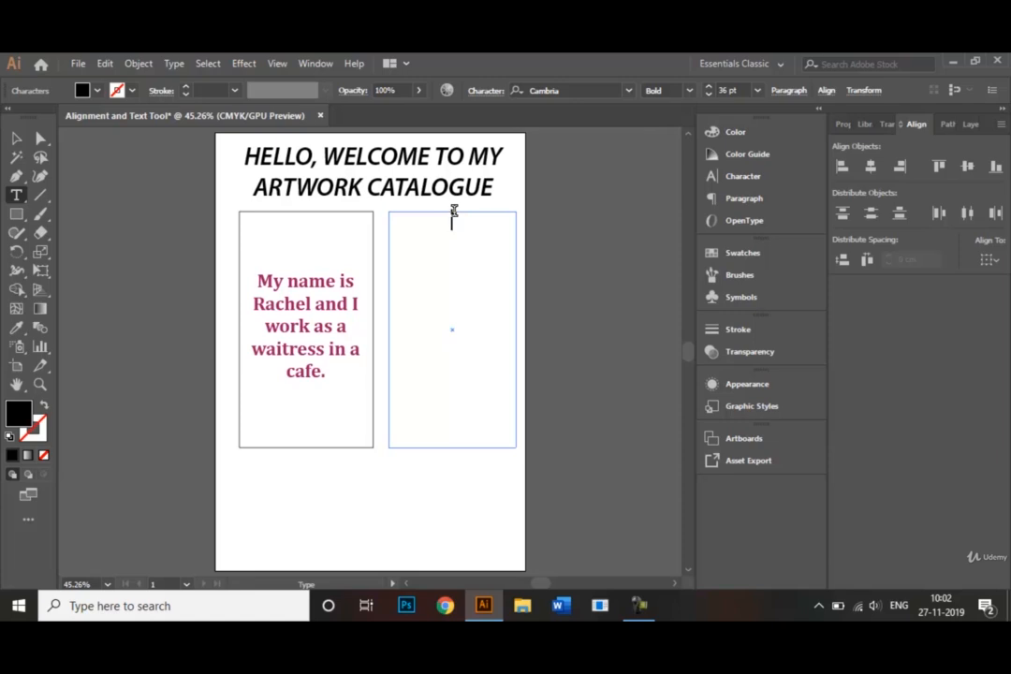
# Enter "I live in New York with my family and I take the subway to college every single day." in the empty frame.
pyautogui.write('I live in New York with m')
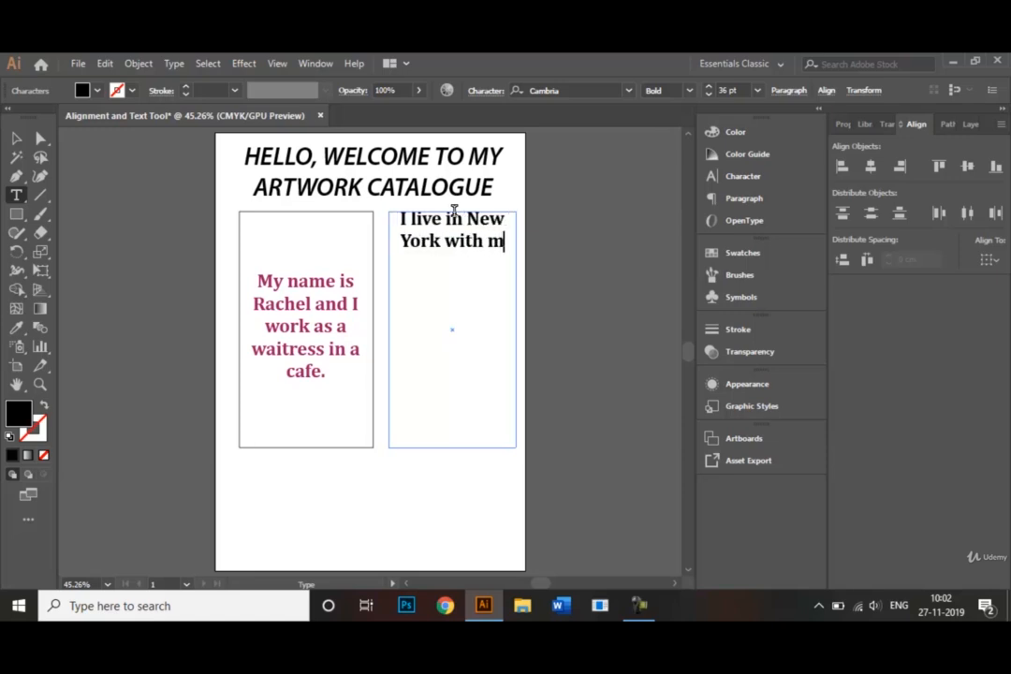
pyautogui.write('y frin')
pyautogui.press('BackSpace')
pyautogui.press('BackSpace')
pyautogui.press('BackSpace')
pyautogui.press('BackSpace')
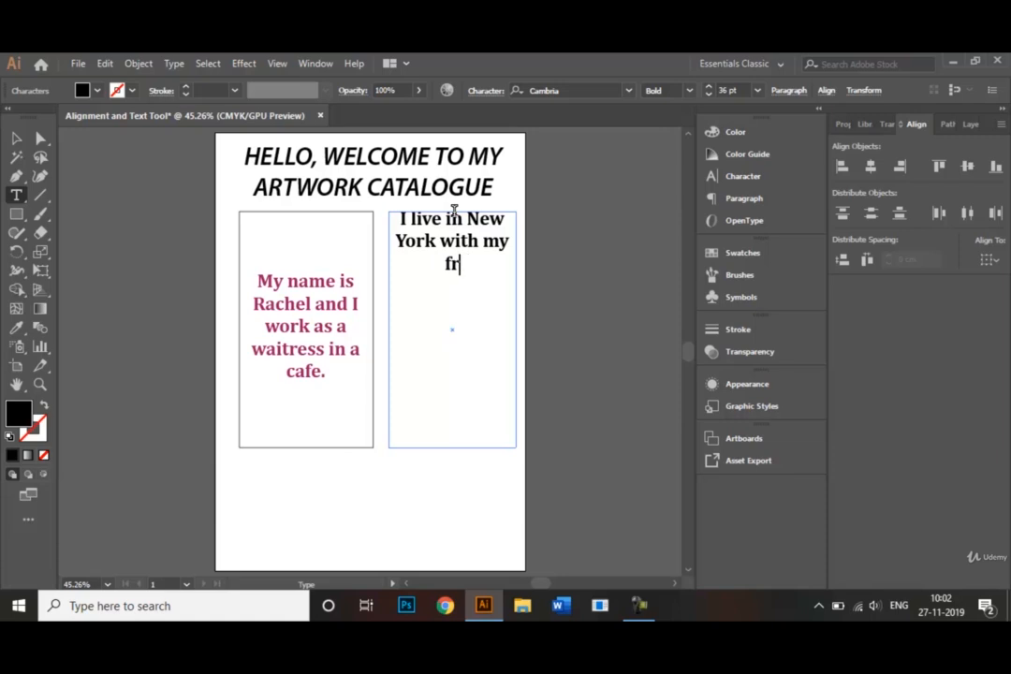
pyautogui.write('family and I')
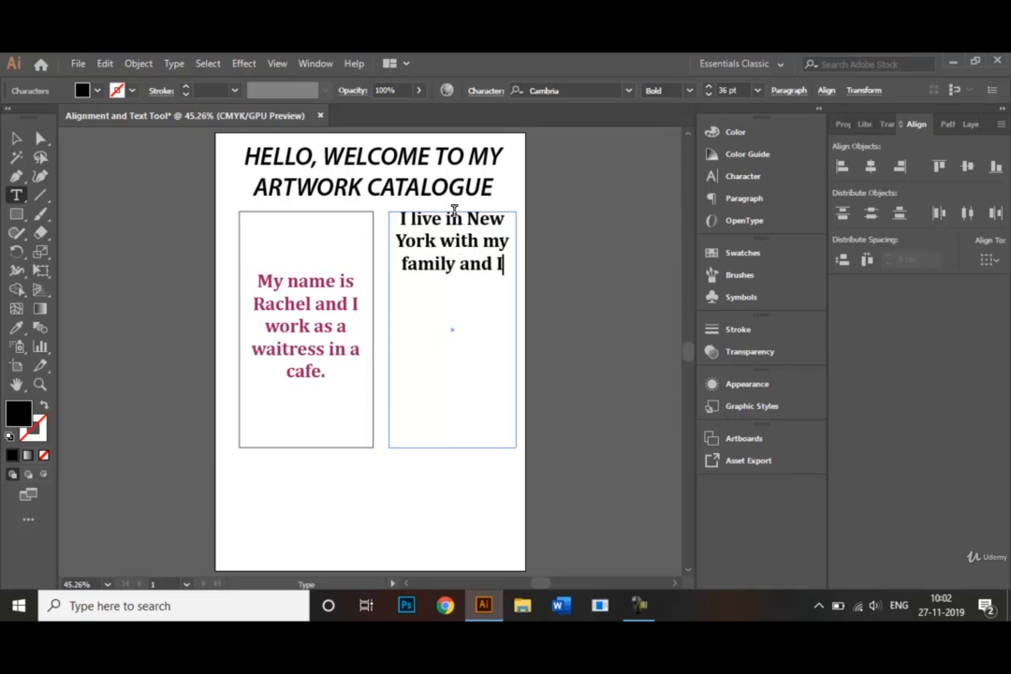
pyautogui.write(' take the ')
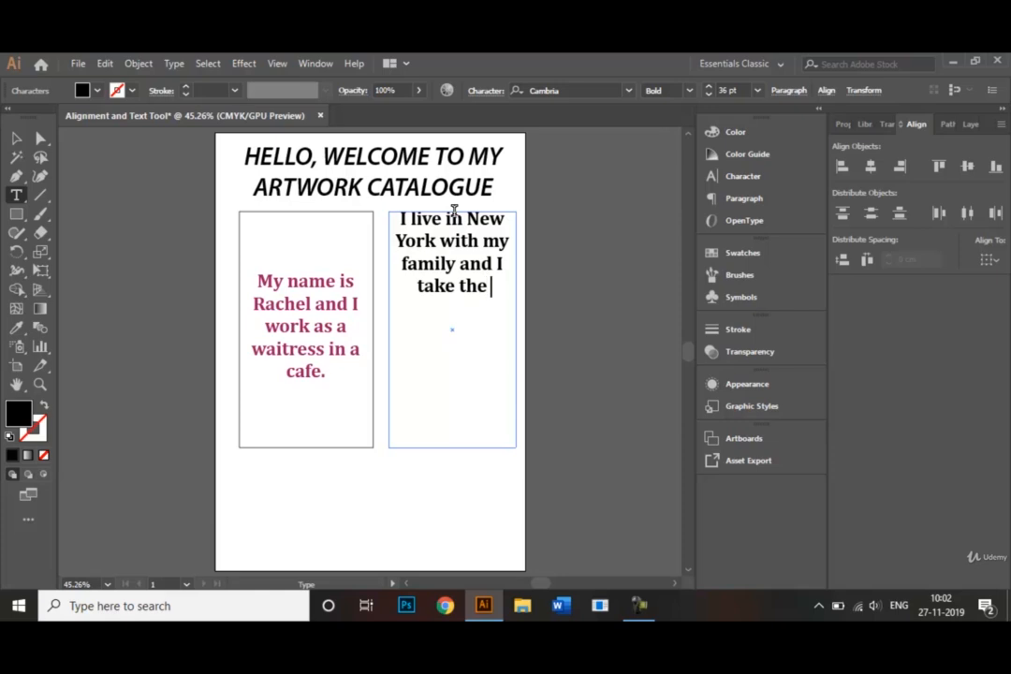
pyautogui.write('subway to')
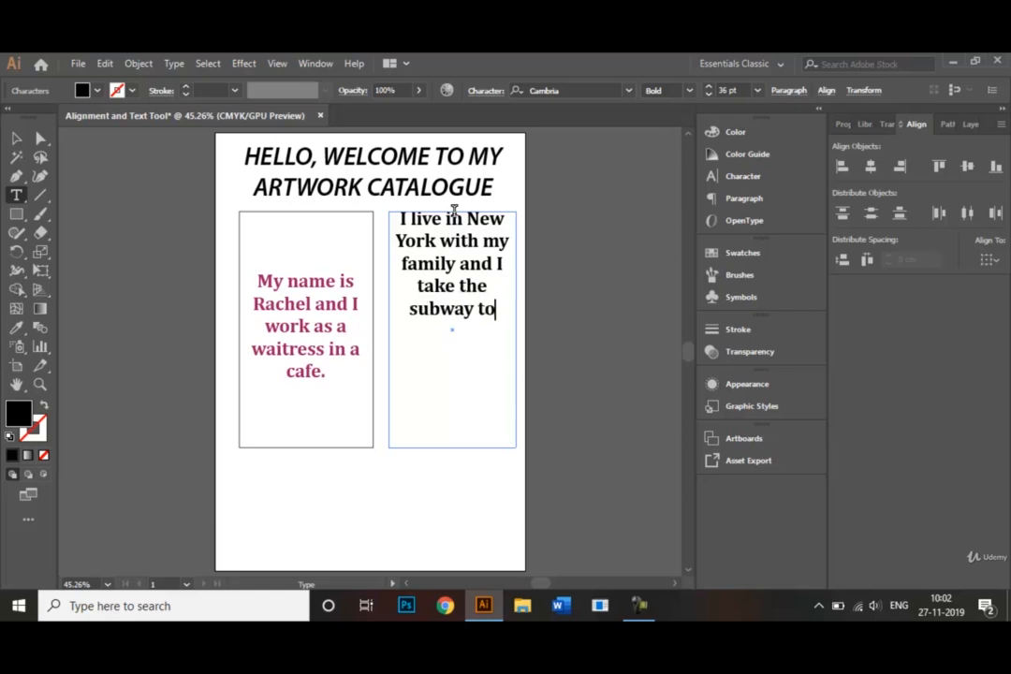
pyautogui.write(' college ')
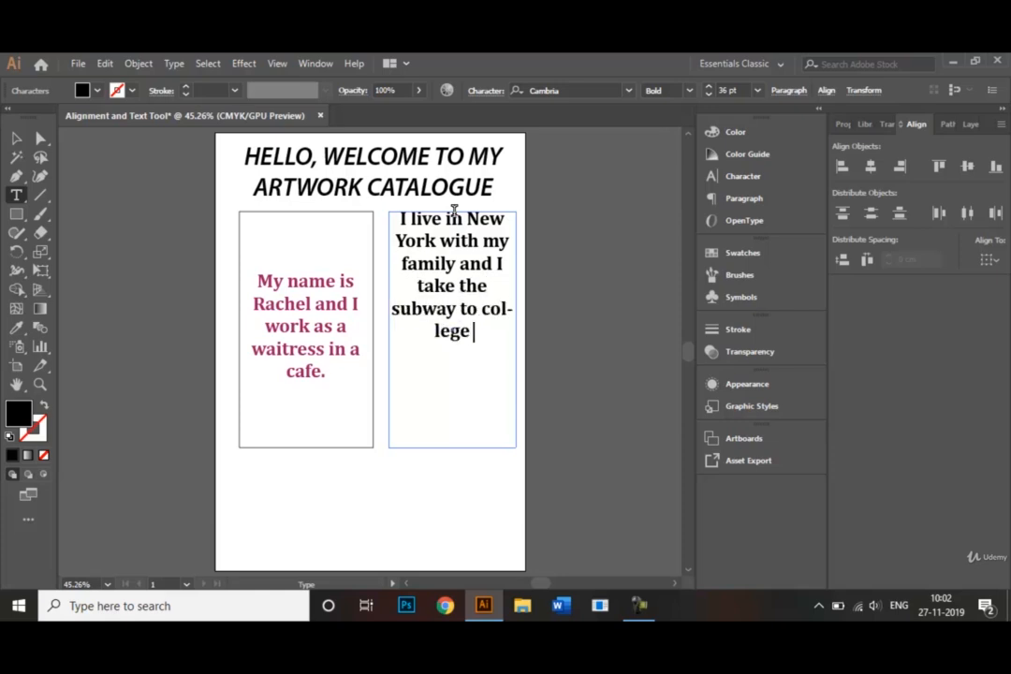
pyautogui.write('every su')
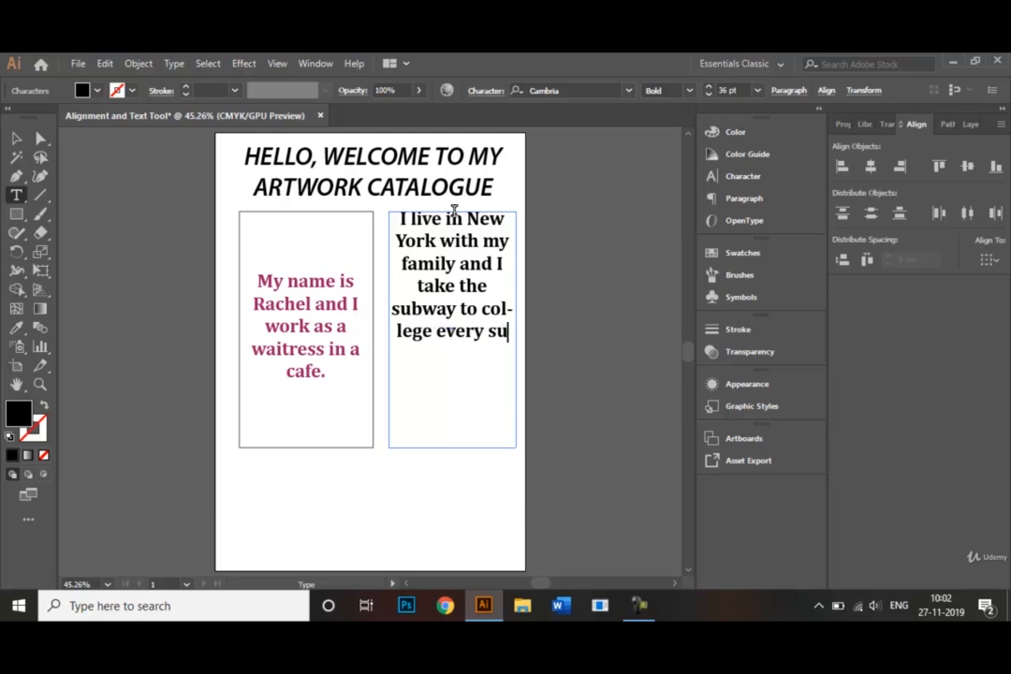
pyautogui.press('BackSpace')
pyautogui.write('in')
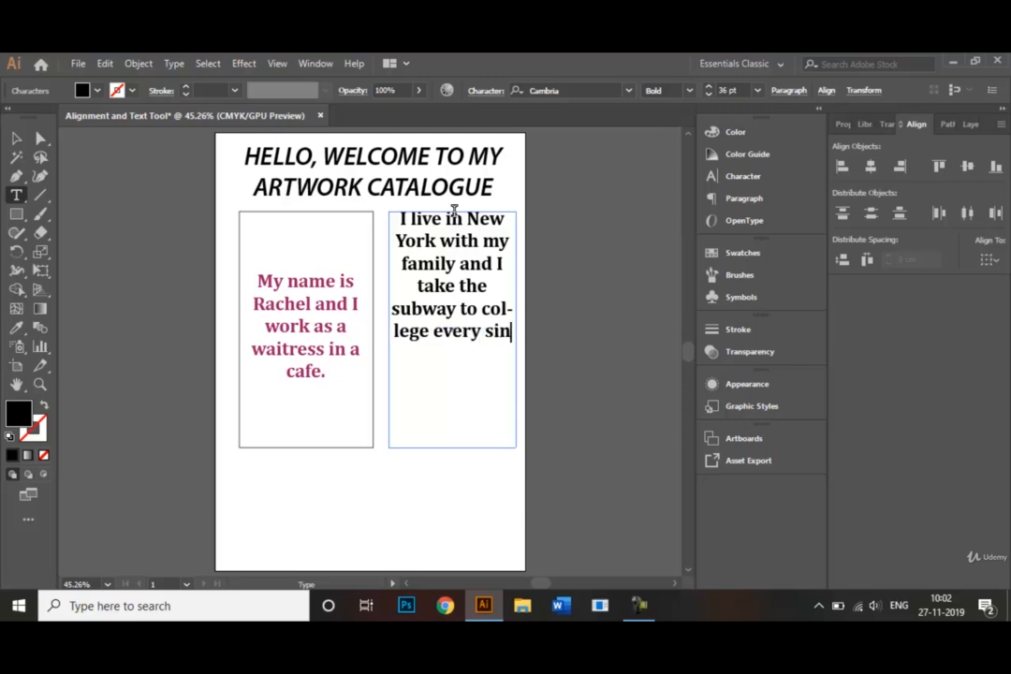
pyautogui.write('gle day.')
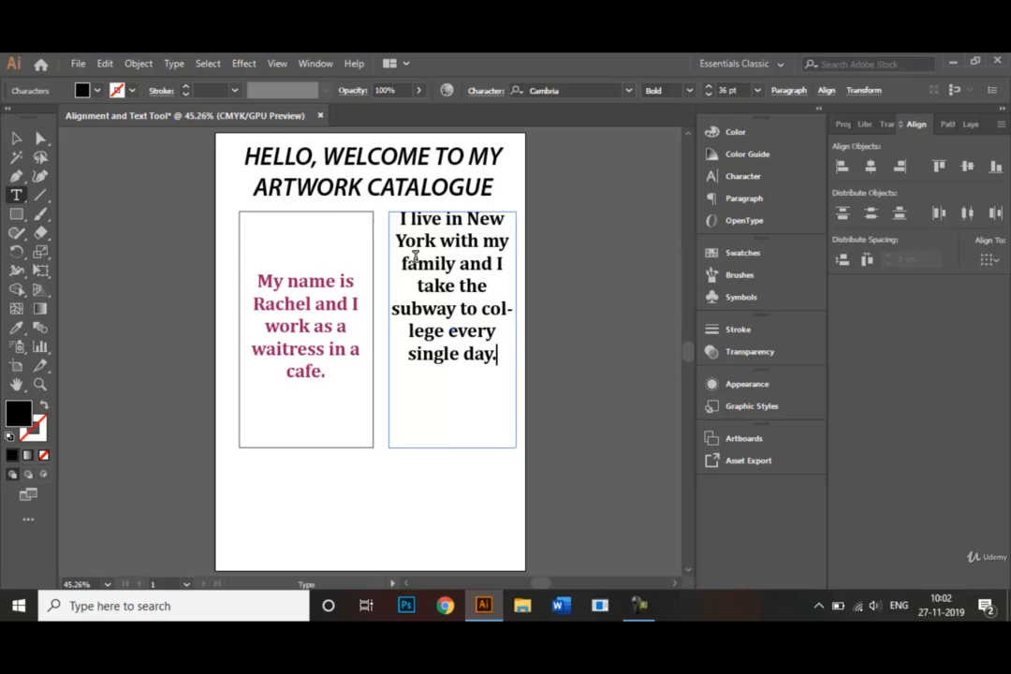
# Insert a line break before "college" so the word is not hyphenated, and deselect the text.
pyautogui.click(485, 309)
pyautogui.press('Return')
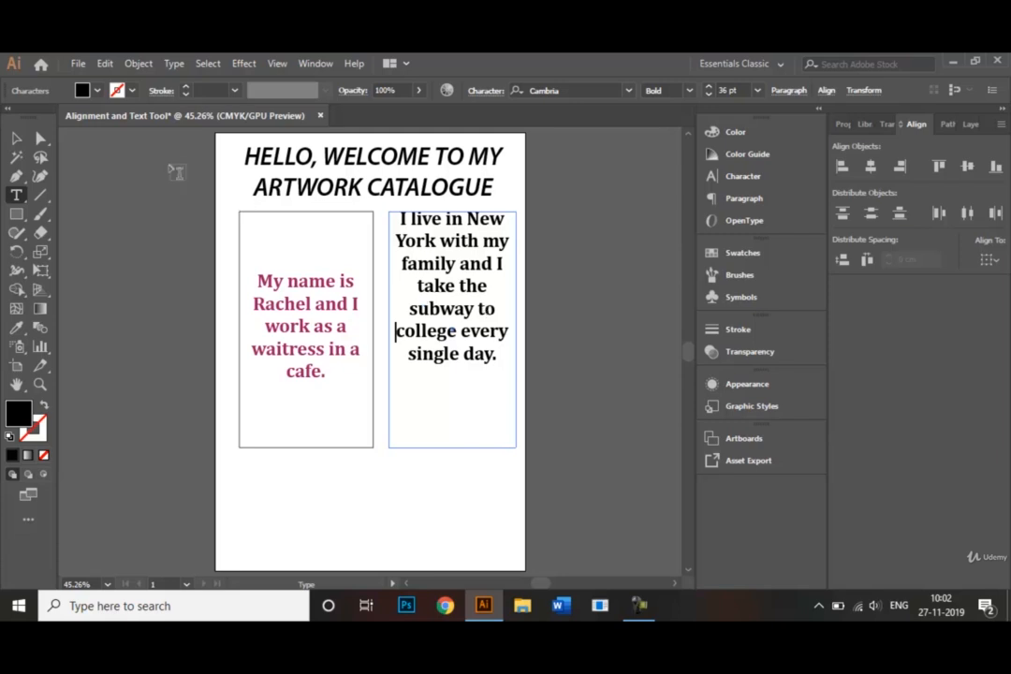
pyautogui.click(16, 137)
pyautogui.click(161, 257)
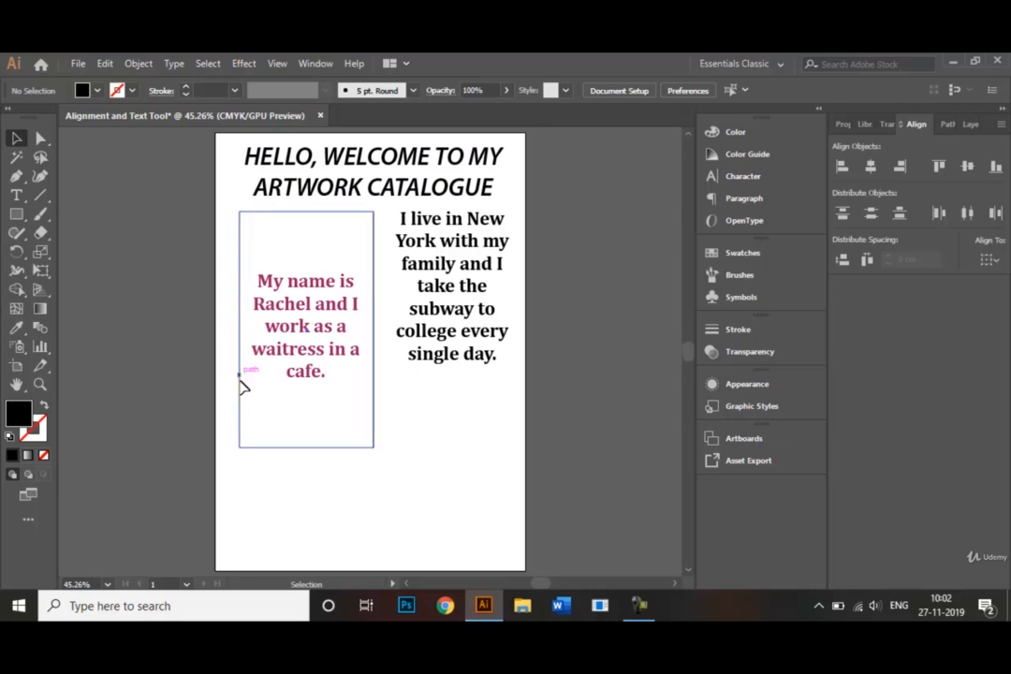
# Left-align the paragraph in the second text frame.
pyautogui.click(457, 271)
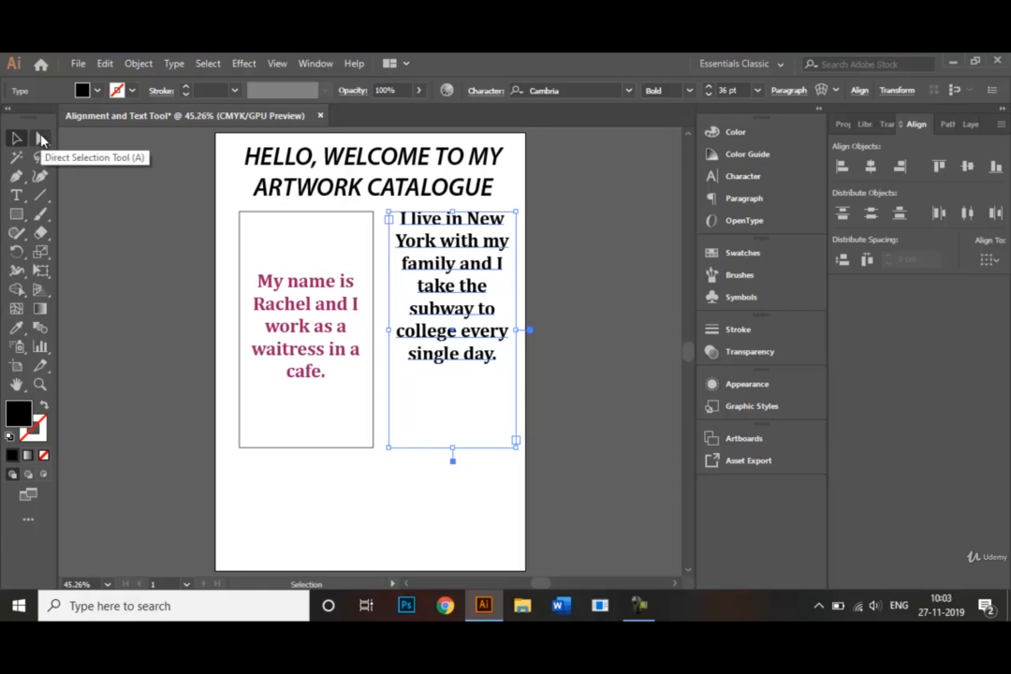
pyautogui.click(42, 139)
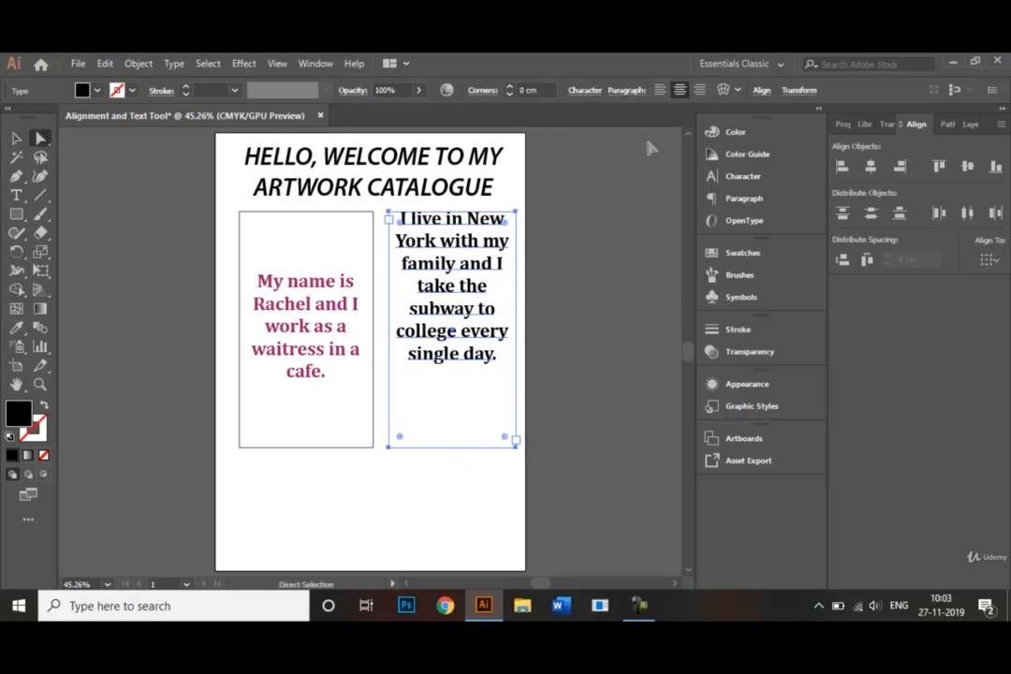
pyautogui.click(659, 90)
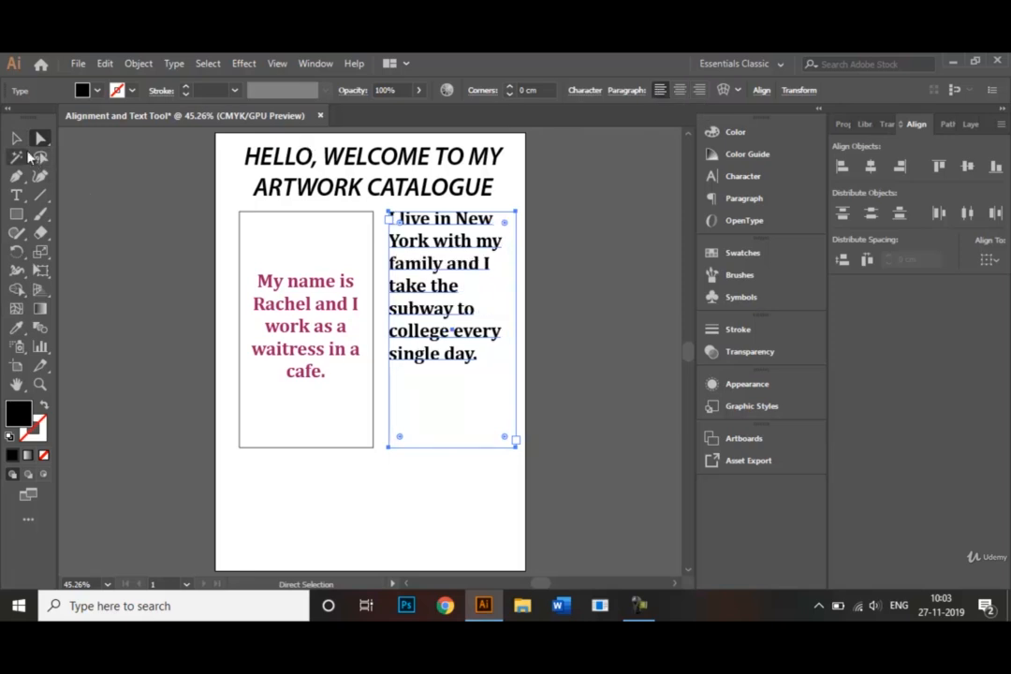
# Shorten the second text frame from below to fit closely around its seven lines, and deselect it.
pyautogui.click(17, 139)
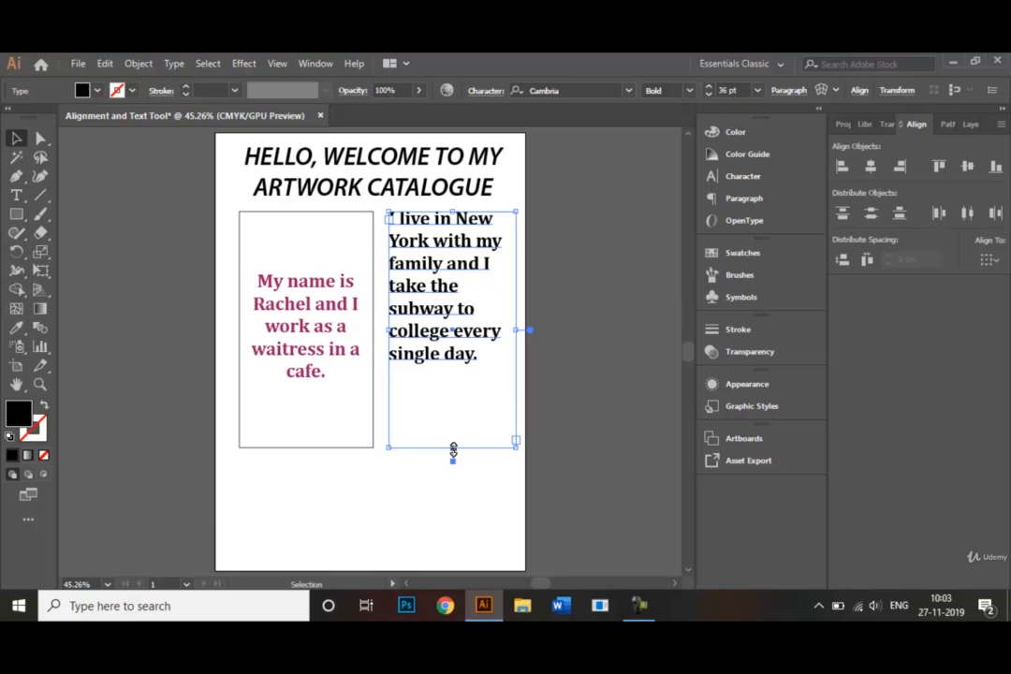
pyautogui.moveTo(453, 450); pyautogui.dragTo(436, 372)
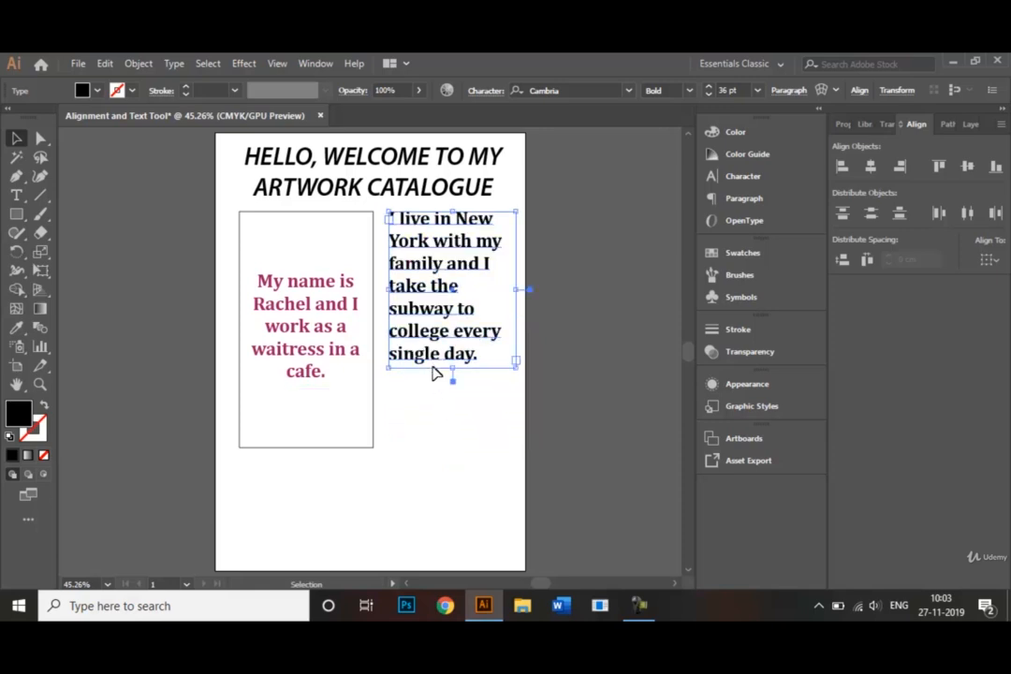
pyautogui.click(436, 406)
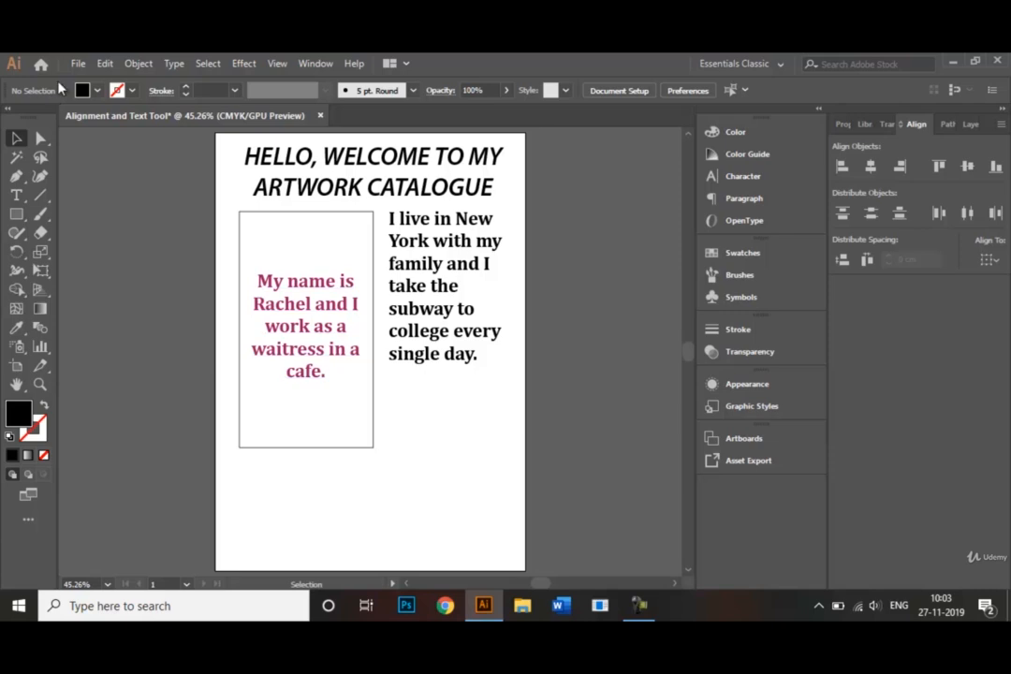
# Look through the file formats available for saving the document under Save As, and leave without saving.
pyautogui.click(80, 63)
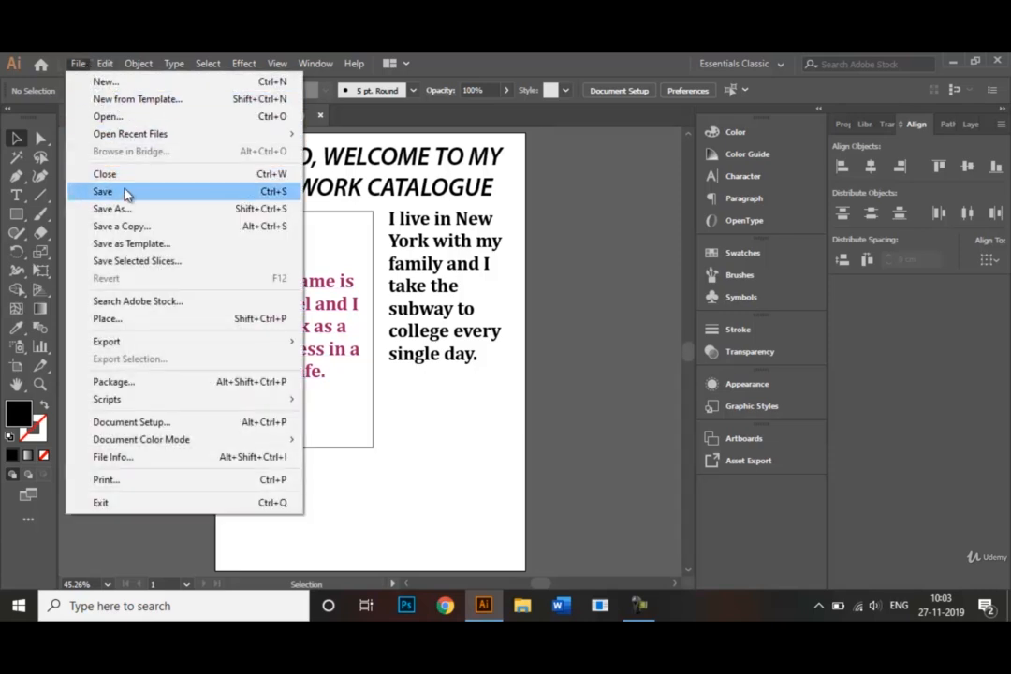
pyautogui.click(142, 216)
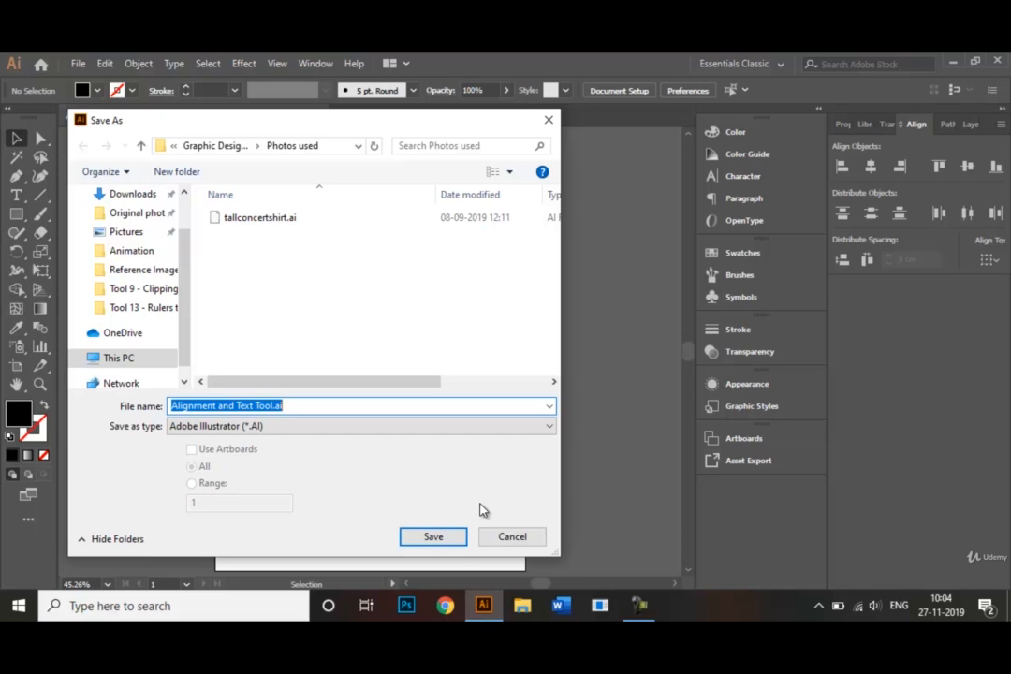
pyautogui.click(554, 430)
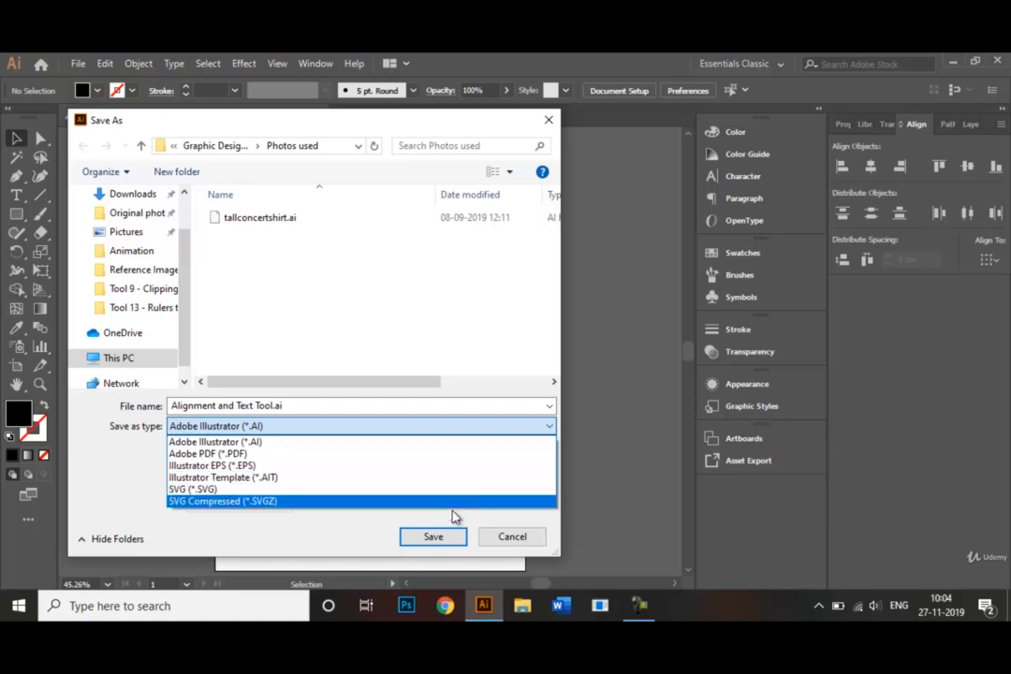
pyautogui.click(512, 543)
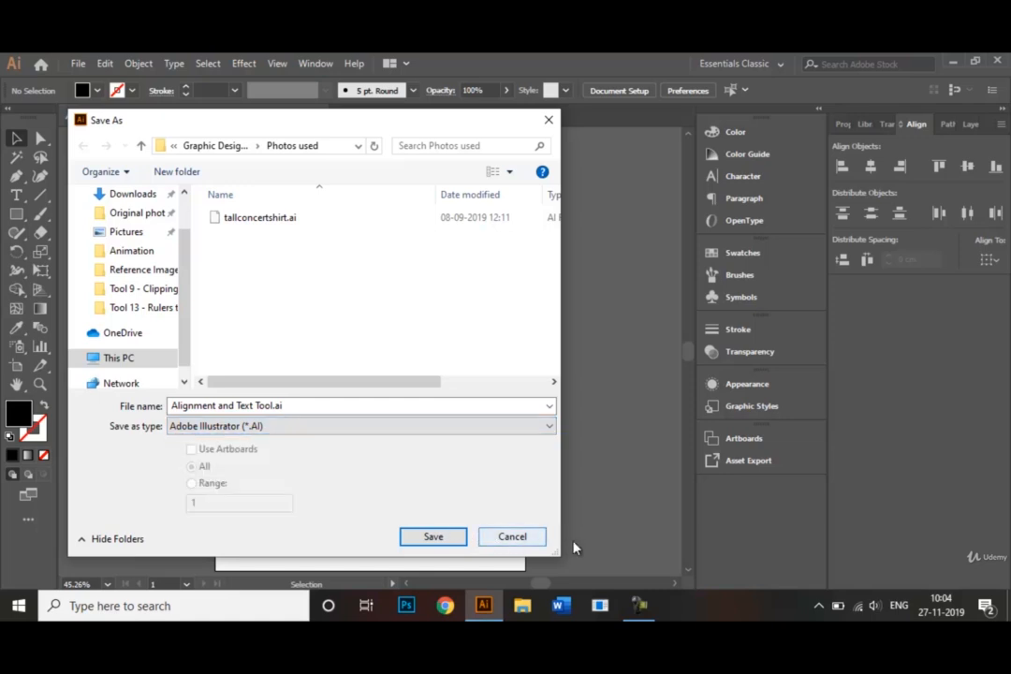
pyautogui.click(524, 537)
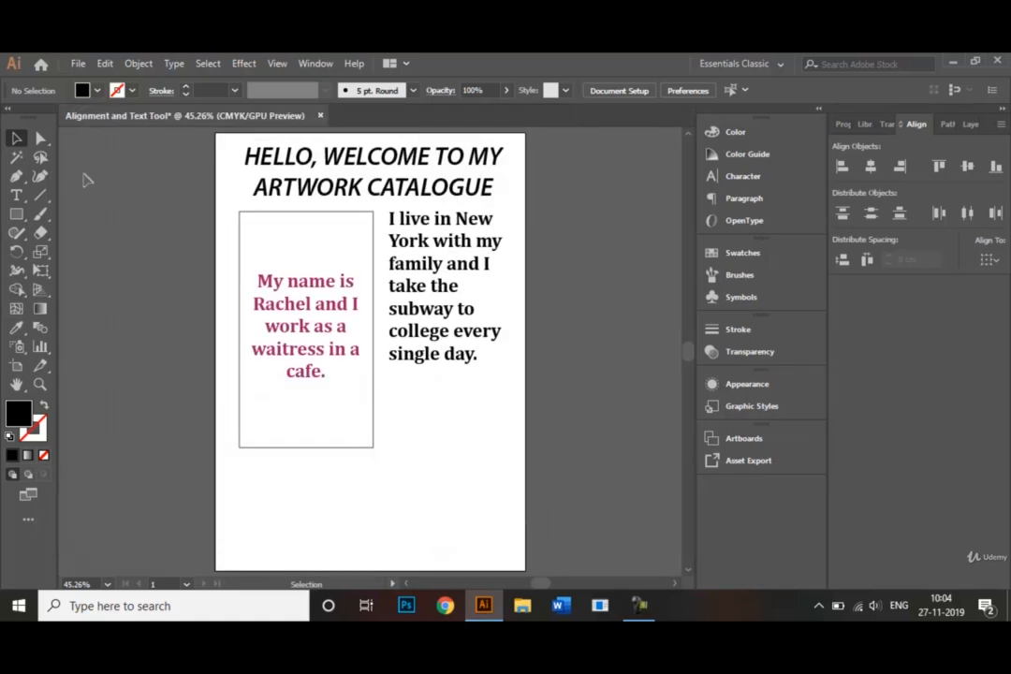
# View the Export As settings for a JPEG copy of the document, and leave without exporting.
pyautogui.click(79, 64)
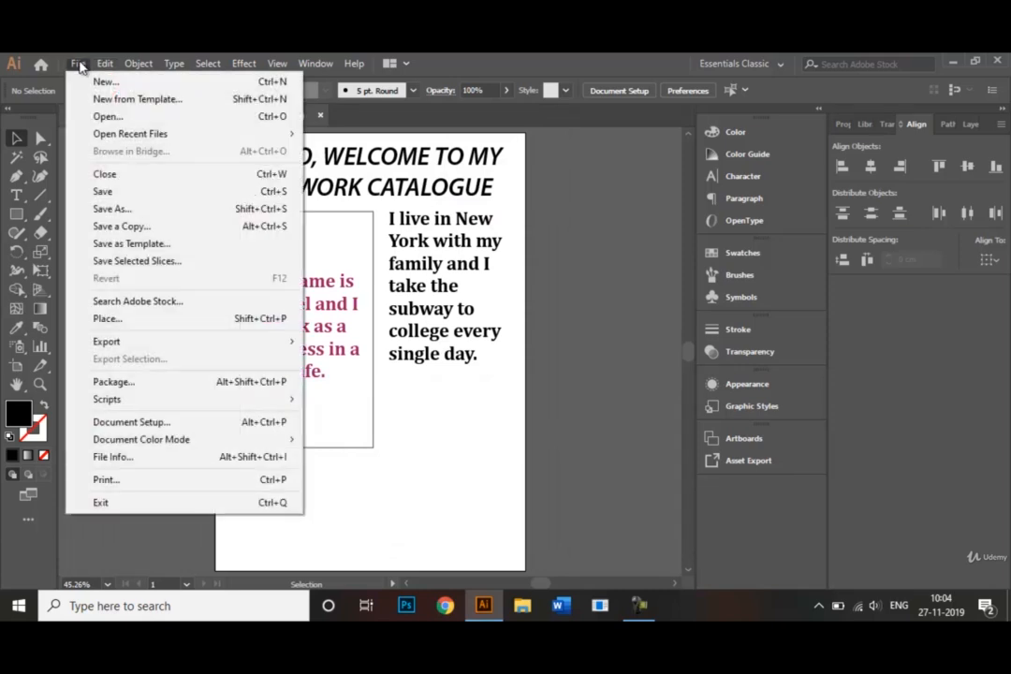
pyautogui.moveTo(167, 345)
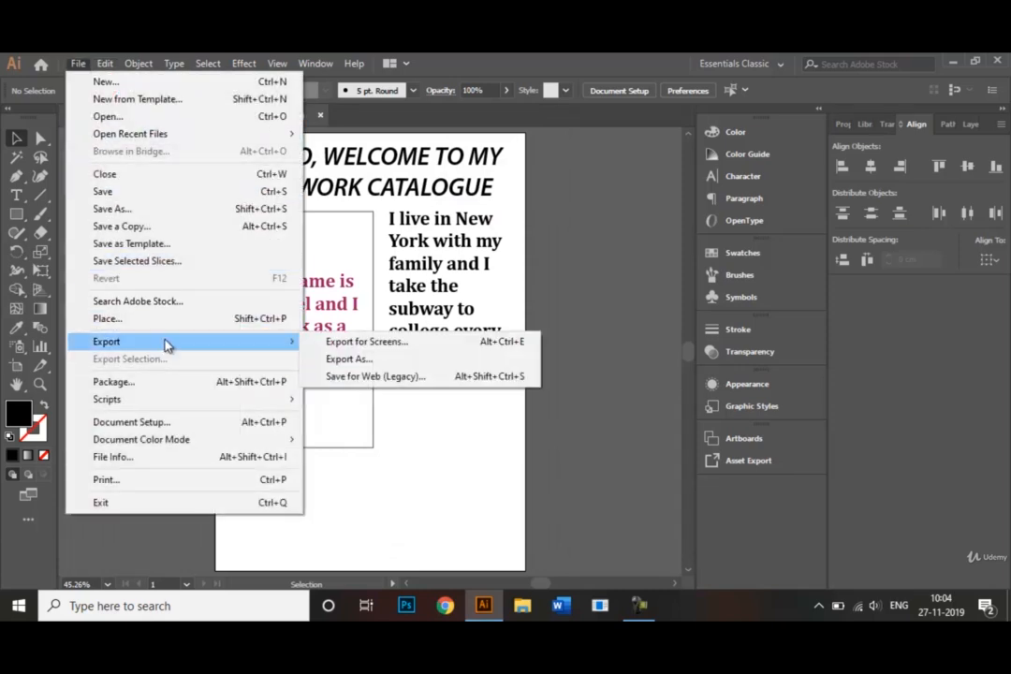
pyautogui.click(337, 361)
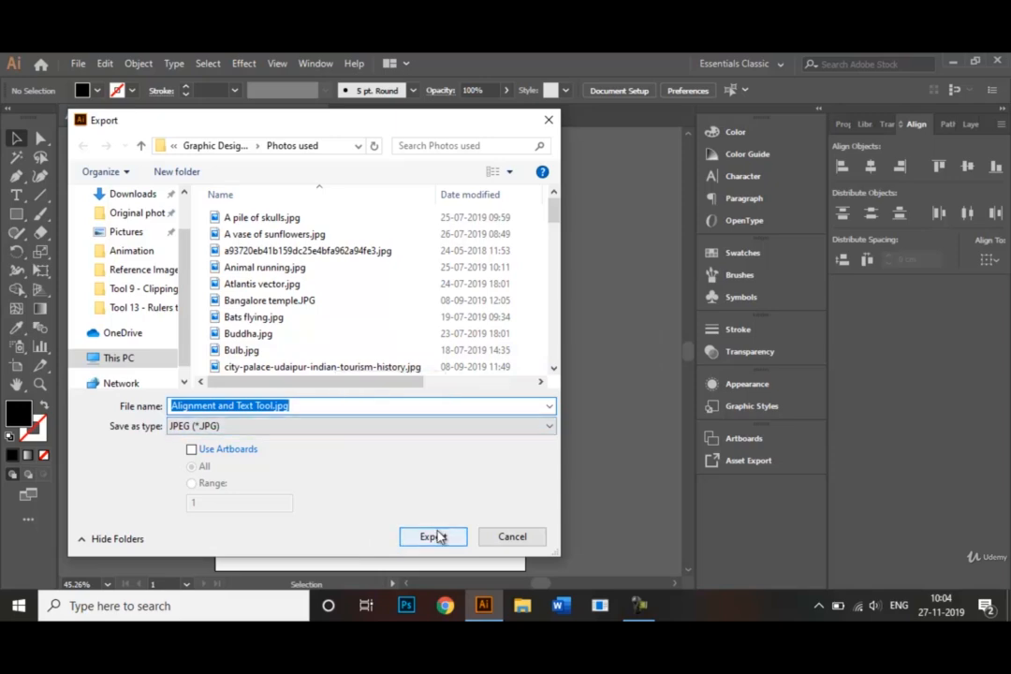
pyautogui.click(512, 537)
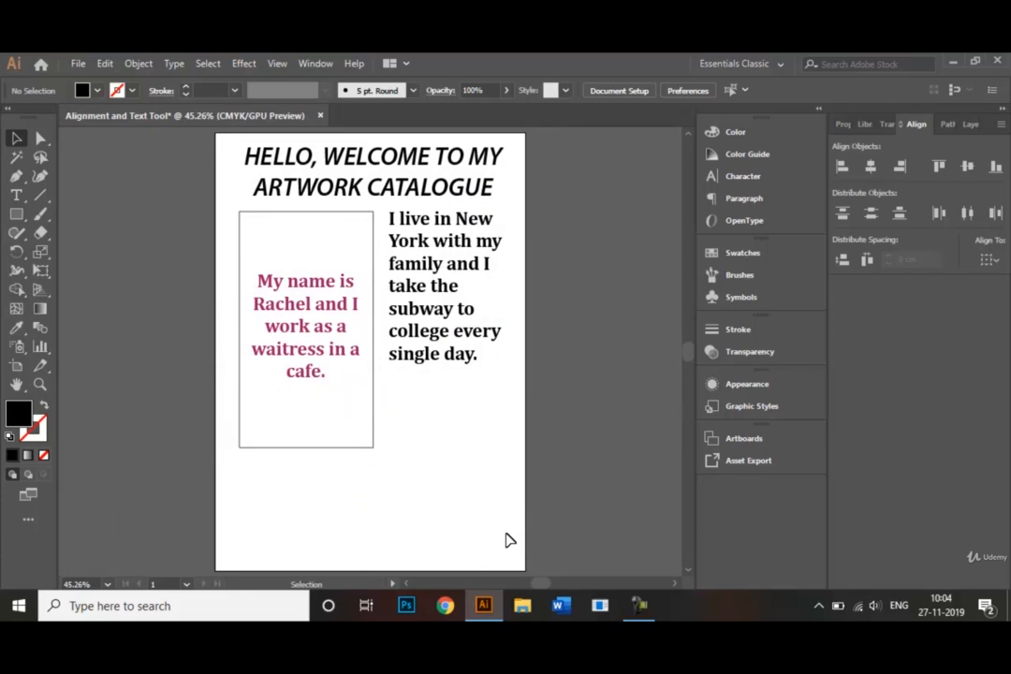